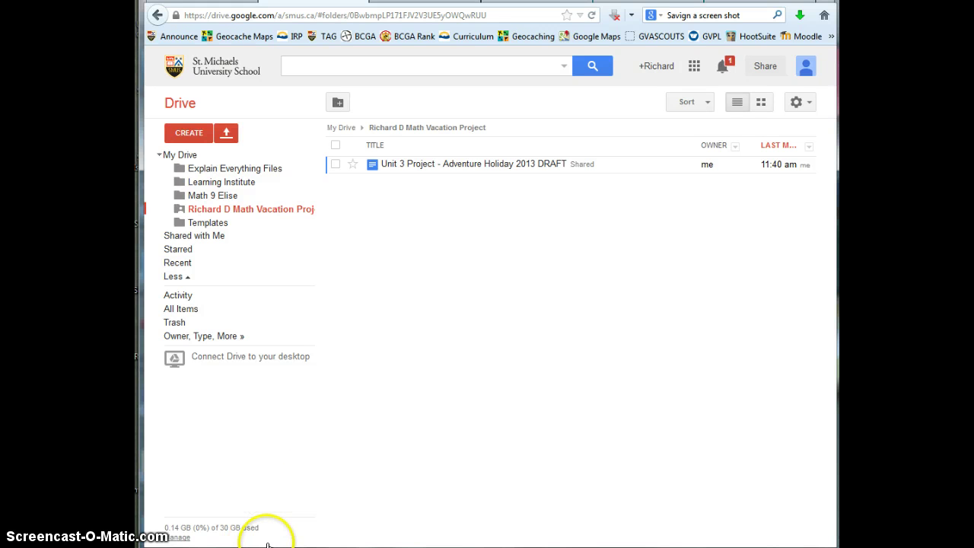
- Create a new spreadsheet in the shared vacation project folder in Google Drive
mouse_move(266, 535)
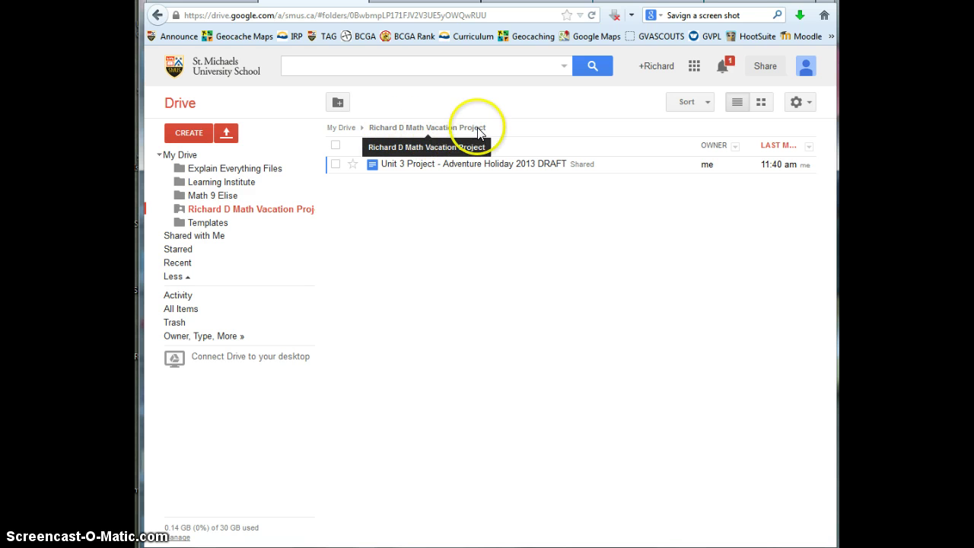
left_click(191, 132)
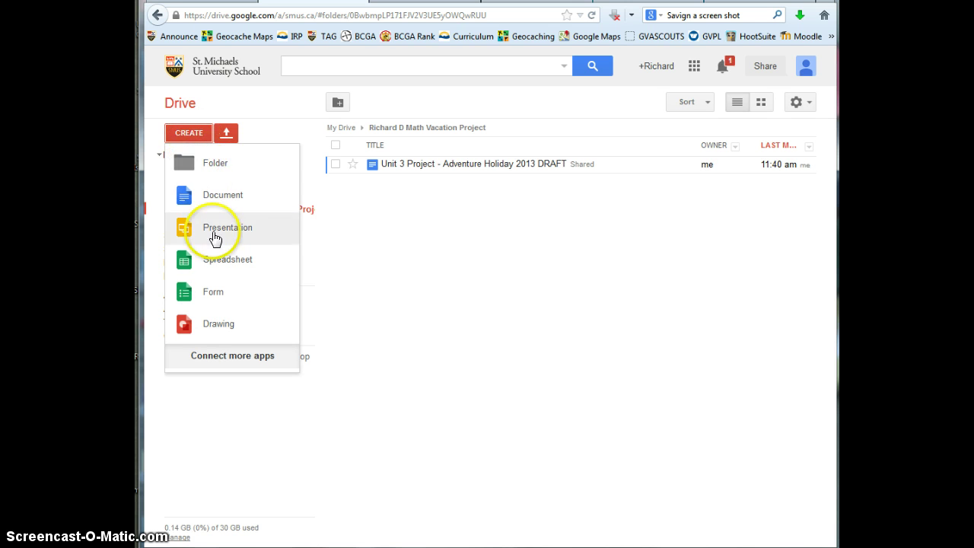
left_click(224, 263)
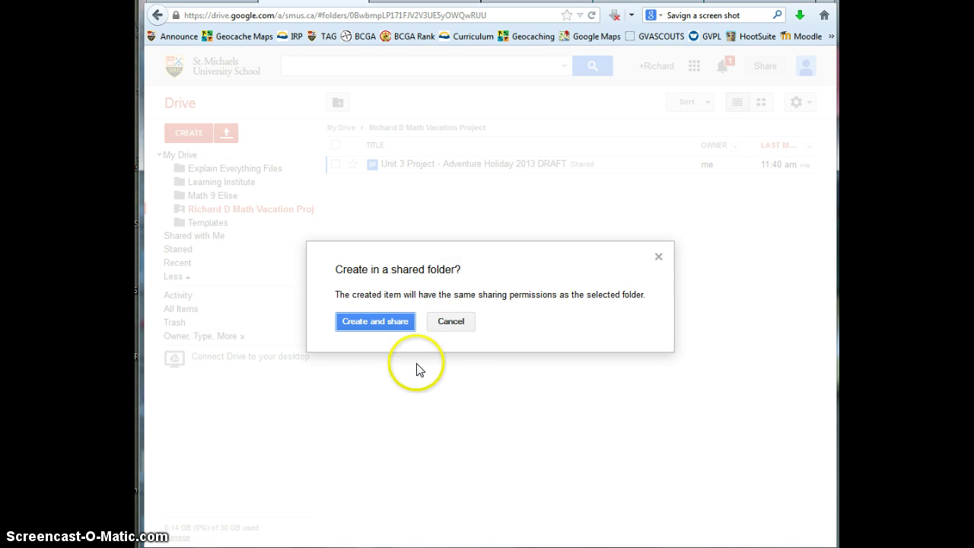
- Confirm creation in the shared folder and title the spreadsheet with the student's name plus Math Vacation Spreadsheet
left_click(394, 320)
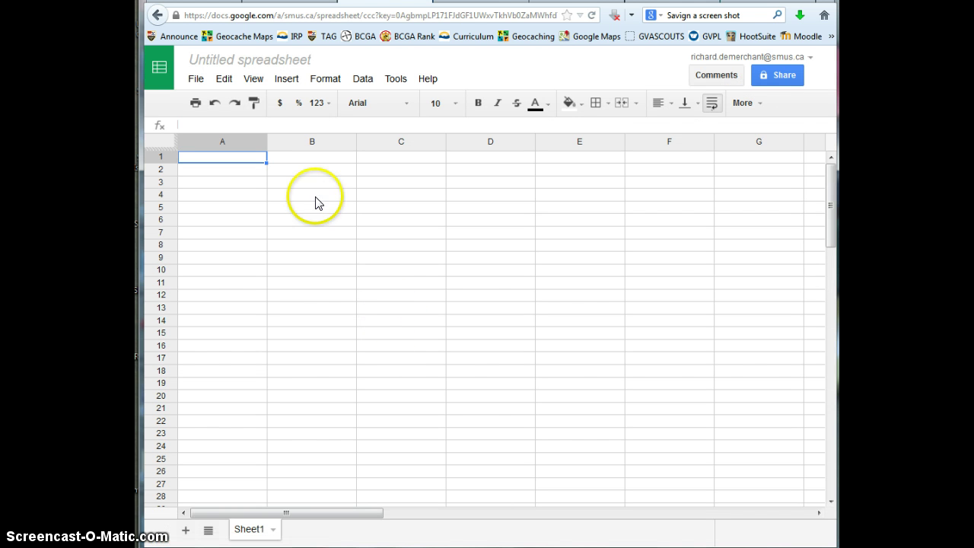
left_click(251, 67)
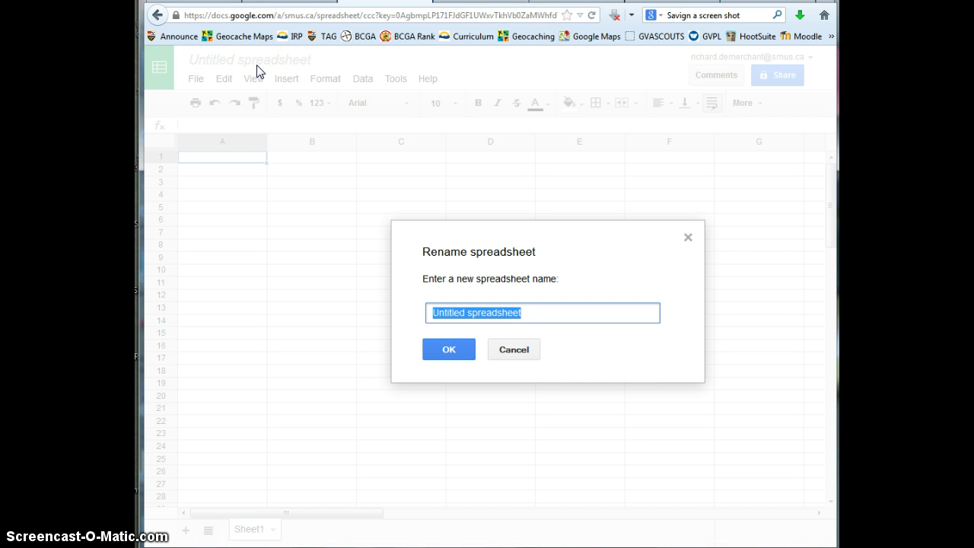
type("Ricah")
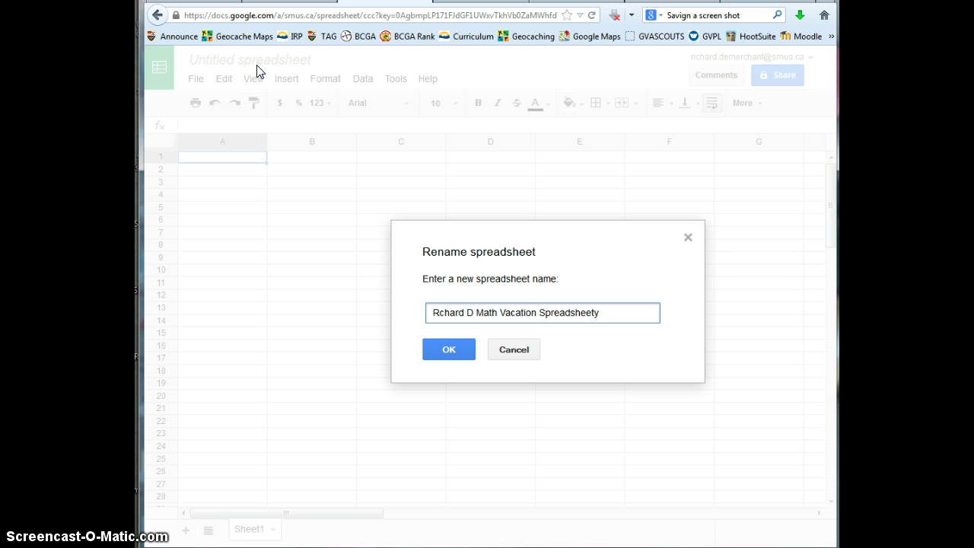
left_click(457, 349)
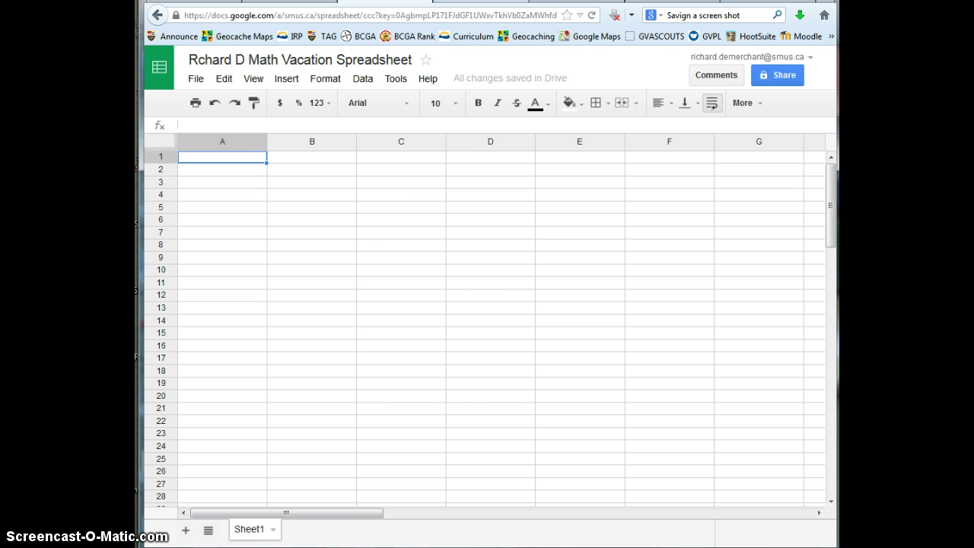
left_click(472, 2)
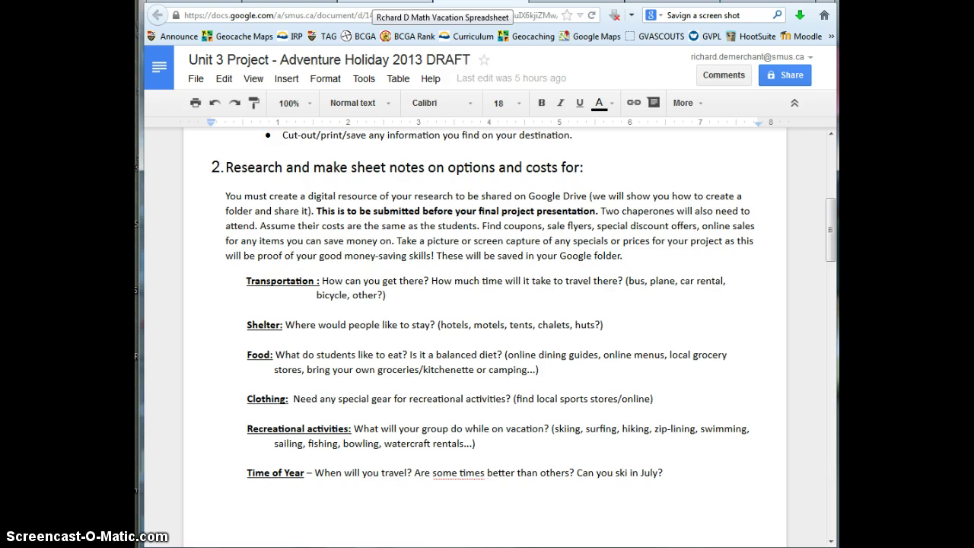
left_click(395, 1)
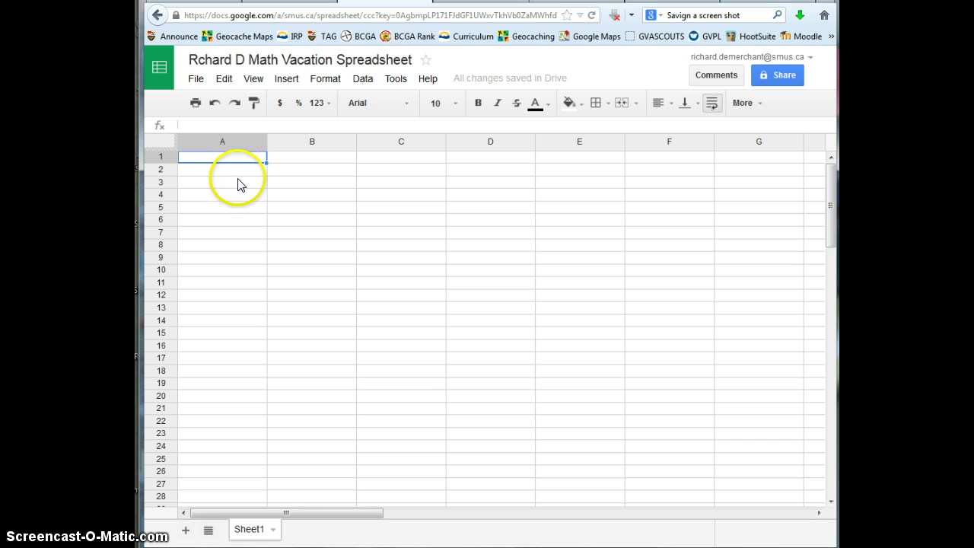
- Enter Transportation in A1, then move it via B1 down to cell B3
type("Transportati")
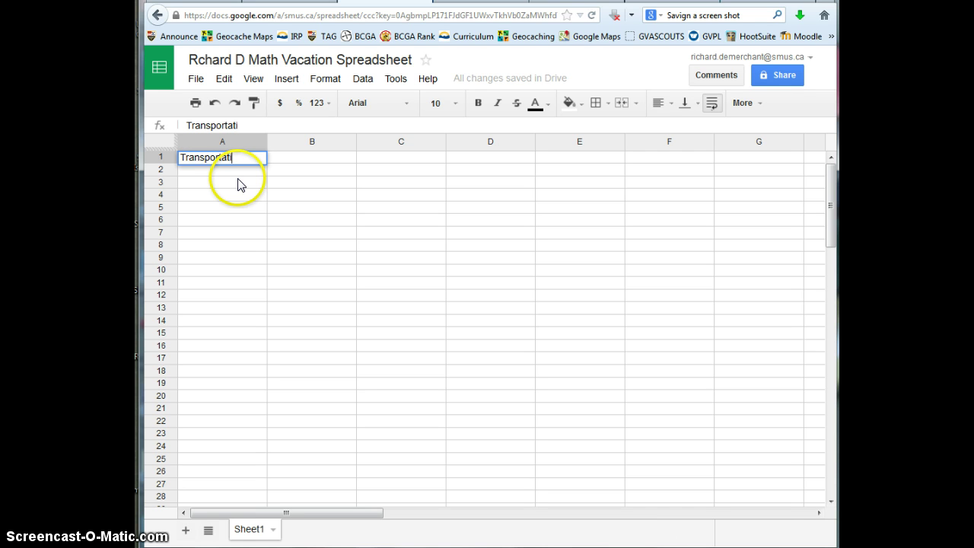
type("on")
left_click(239, 172)
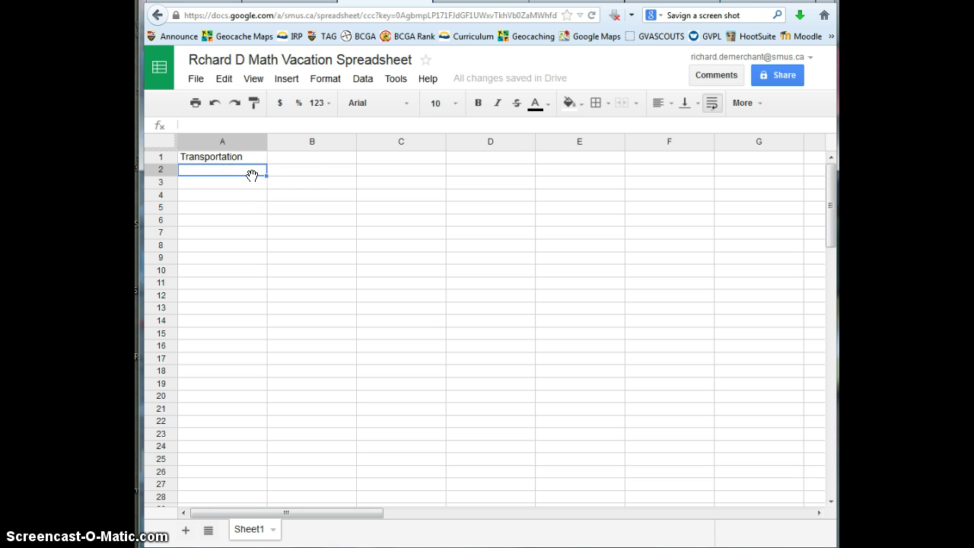
left_click(270, 179)
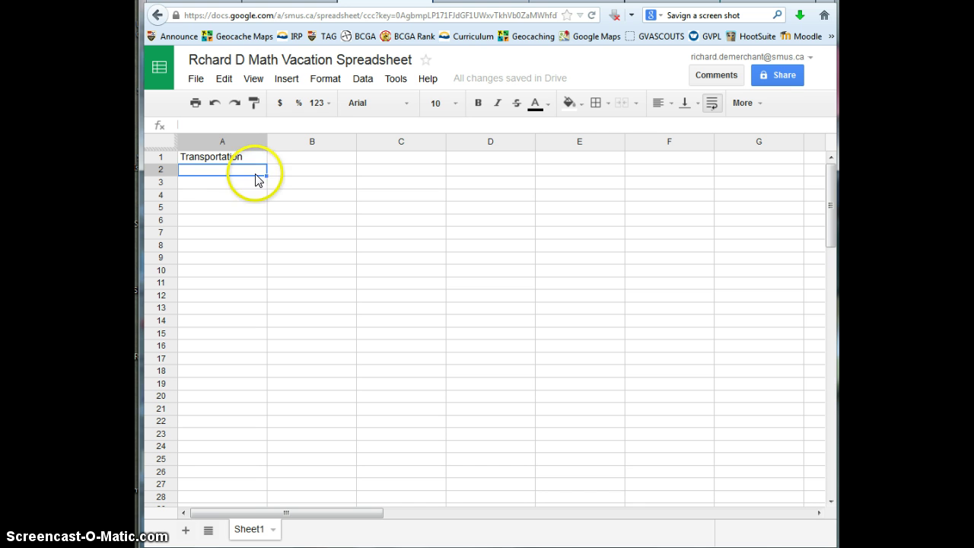
left_click(219, 158)
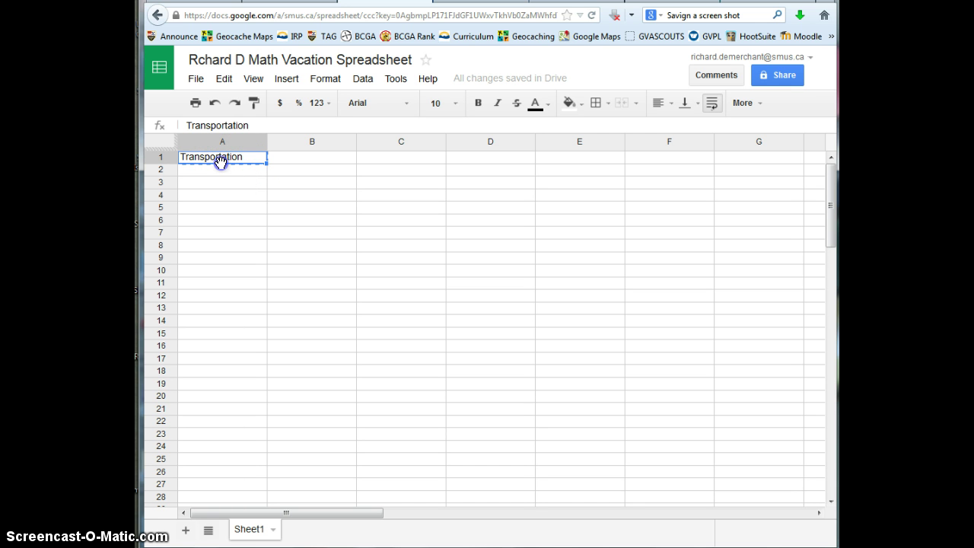
left_click_drag(220, 162, 272, 166)
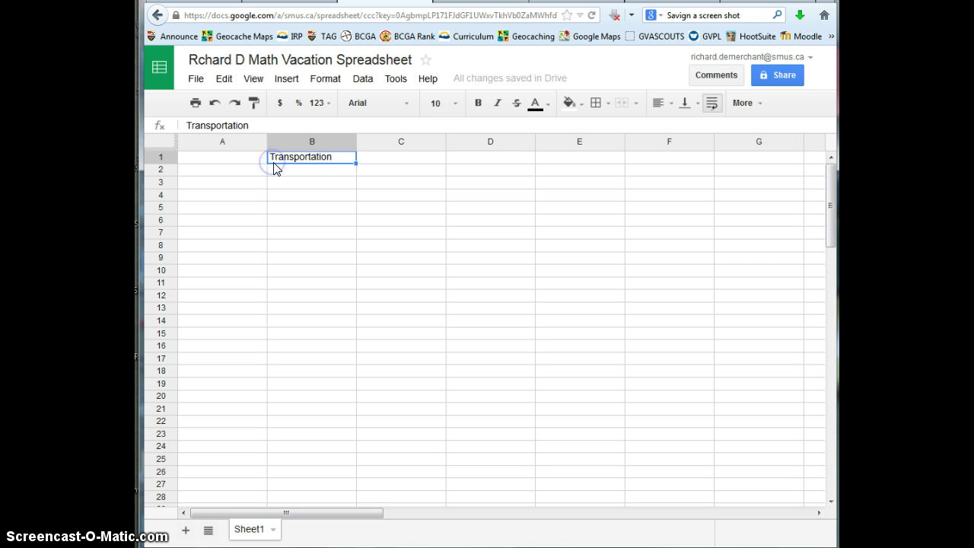
left_click(315, 163)
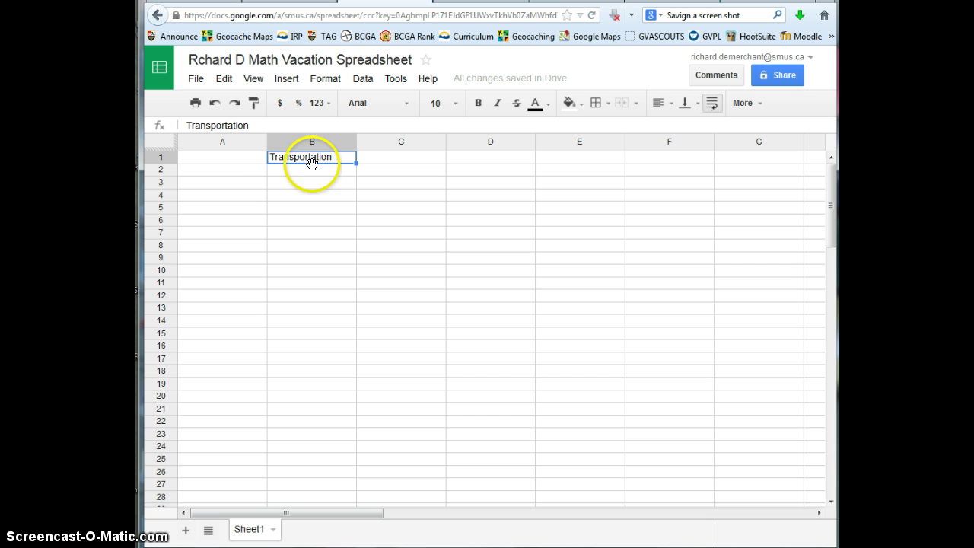
key("ctrl+c")
left_click_drag(257, 167, 305, 183)
- Enter the Category header in B1 and the Dates header in A1
left_click(297, 157)
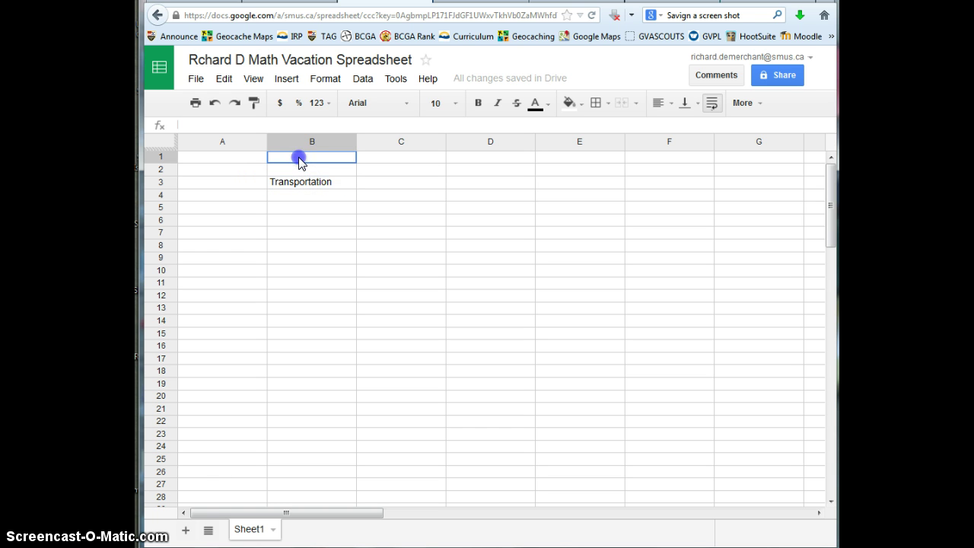
type("Category")
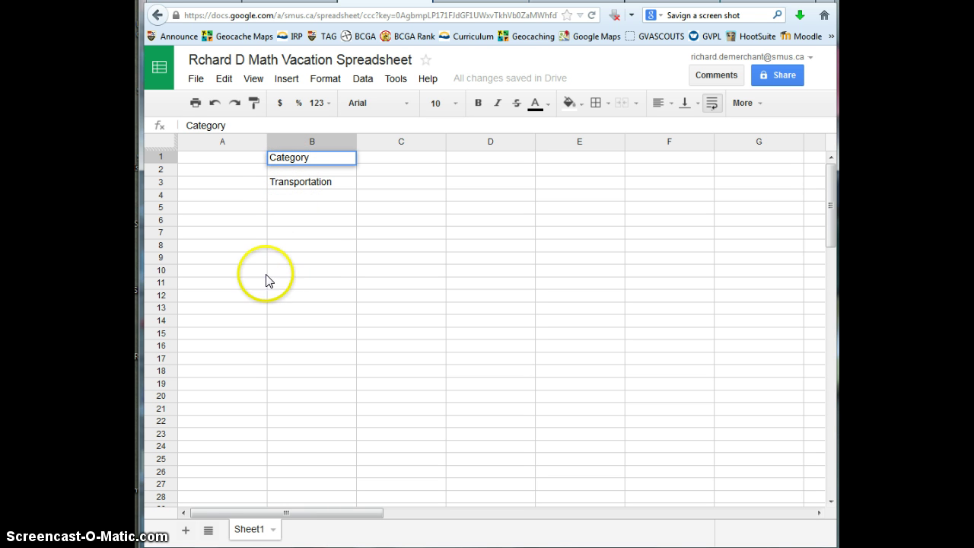
left_click(212, 159)
type("Dates")
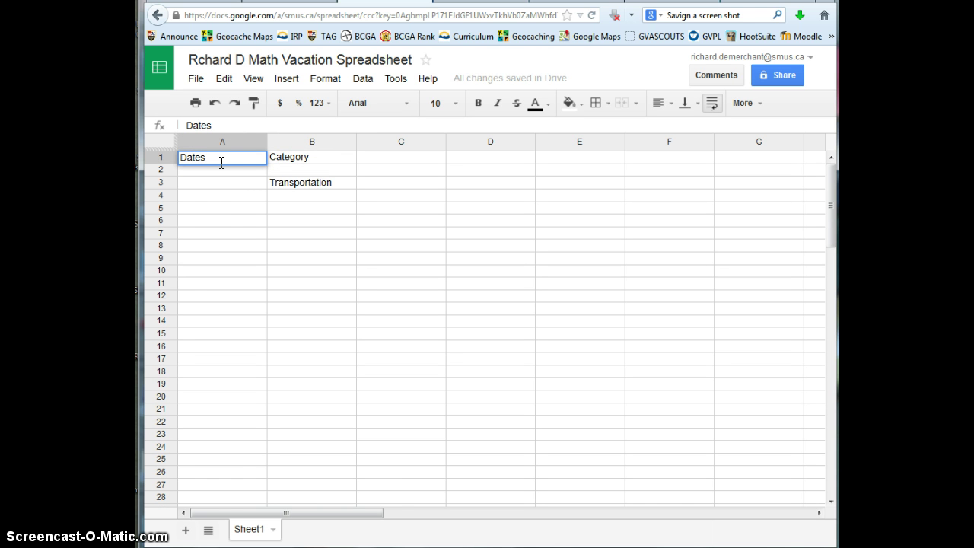
left_click(222, 186)
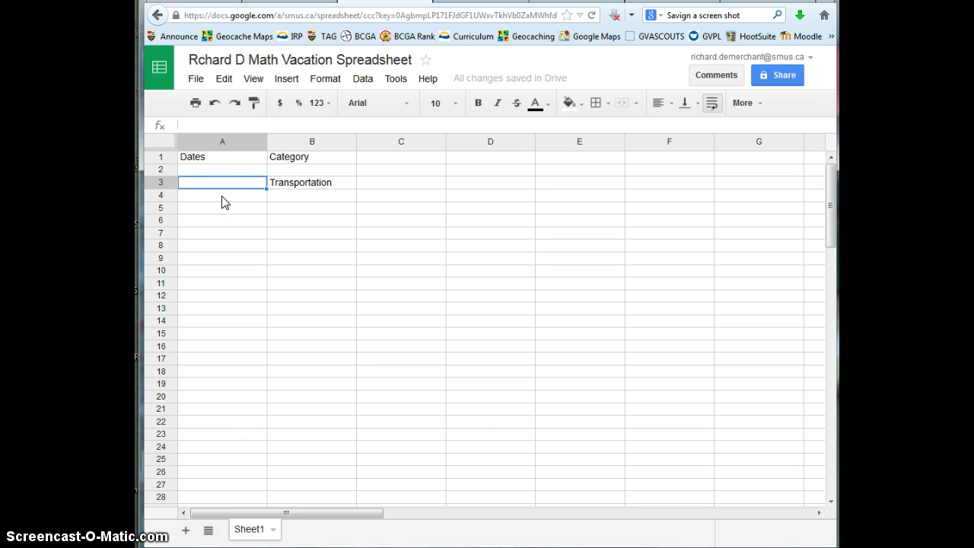
- Add Airfare in C4 and the Sub-Category header in C1
left_click(320, 183)
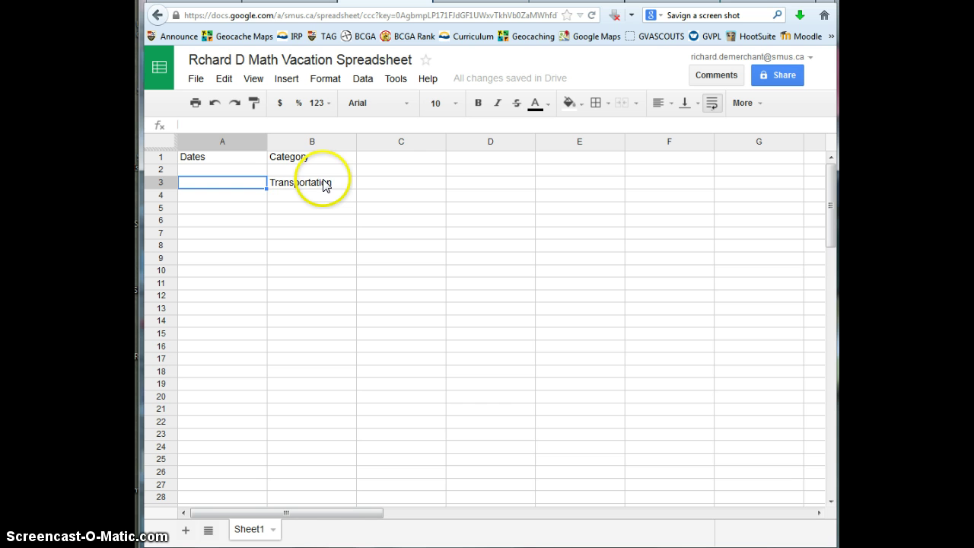
left_click(373, 200)
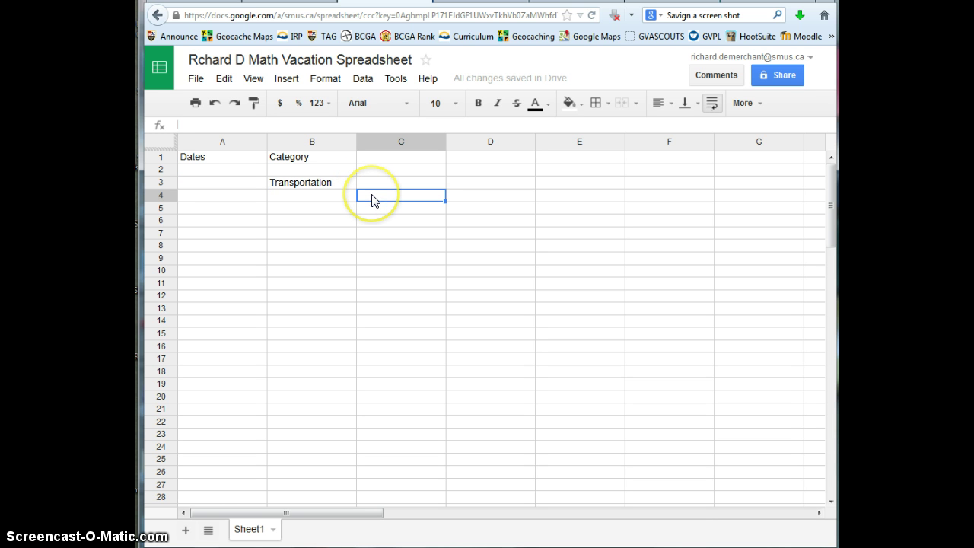
type("Airfare")
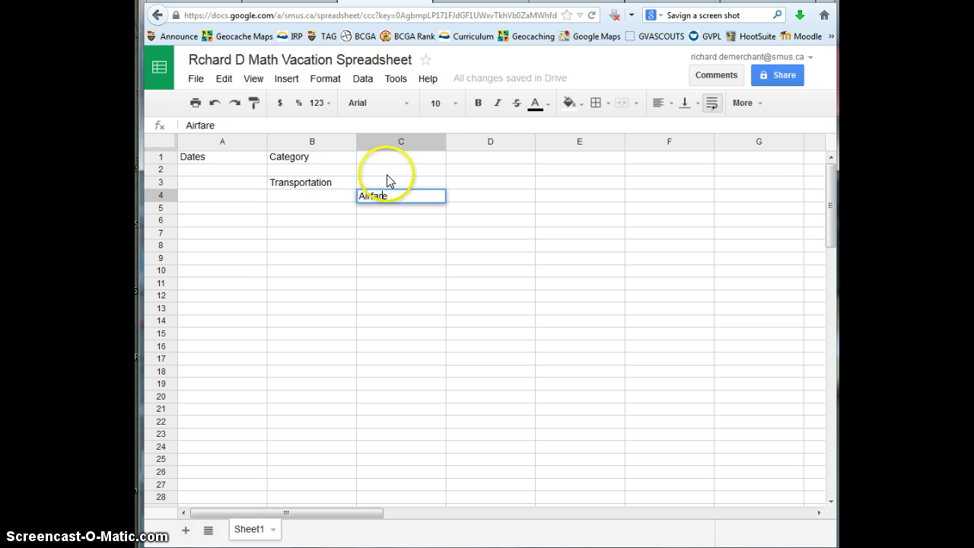
left_click(389, 157)
type("Sub-Category")
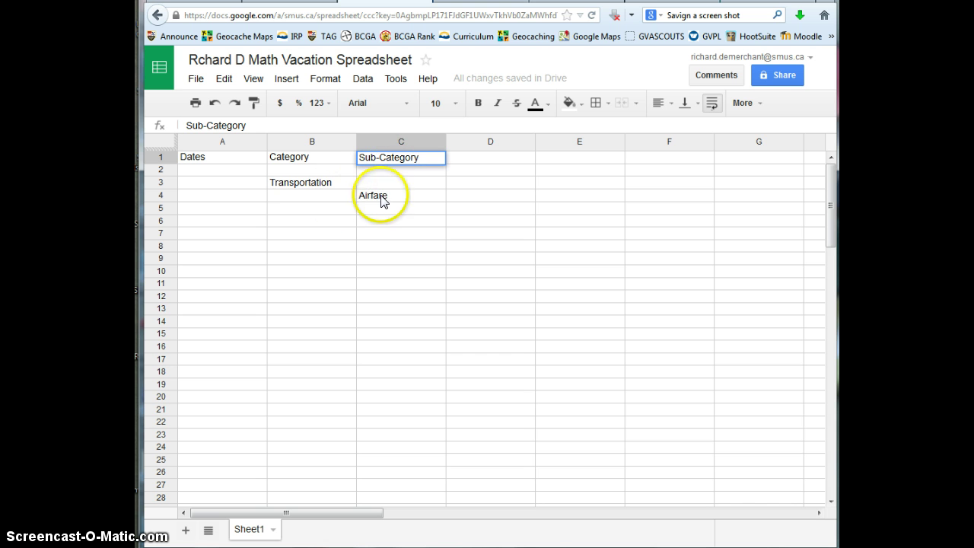
left_click(235, 197)
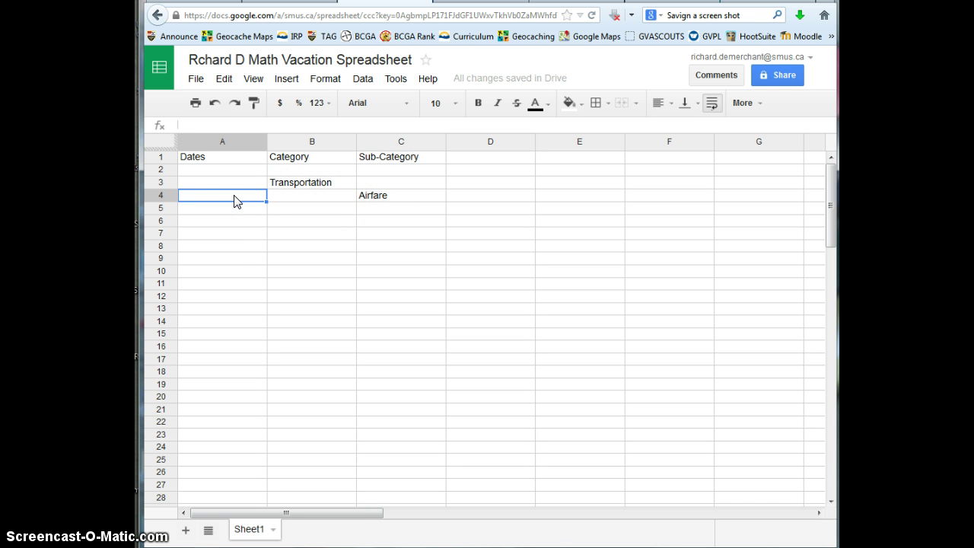
- Enter the date 12/16/2013 in cell A4
type("Dec 23")
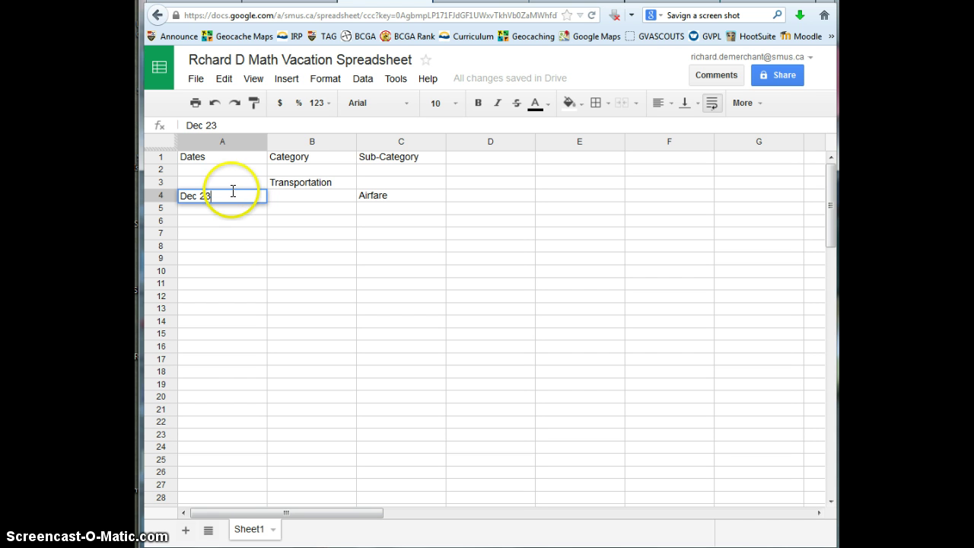
key("BackSpace")
key("BackSpace")
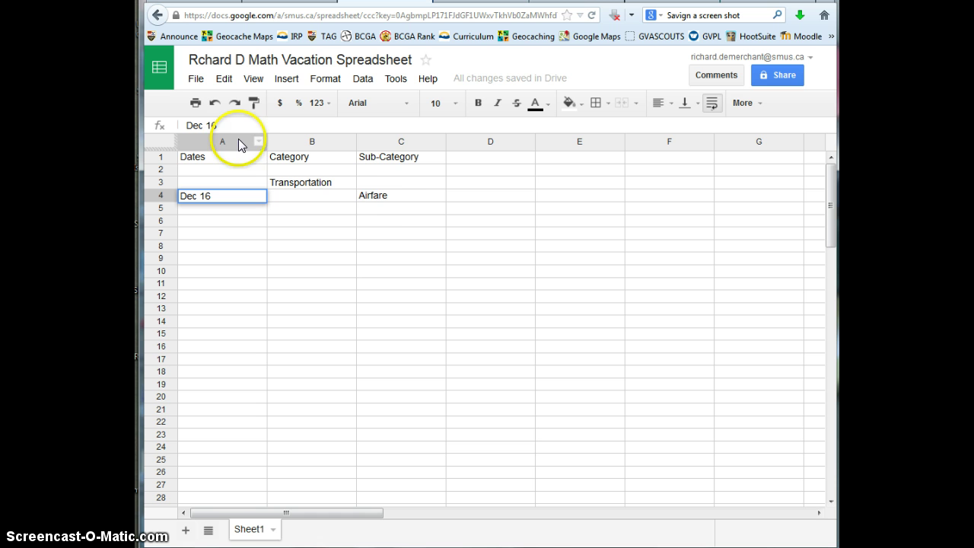
left_click(373, 199)
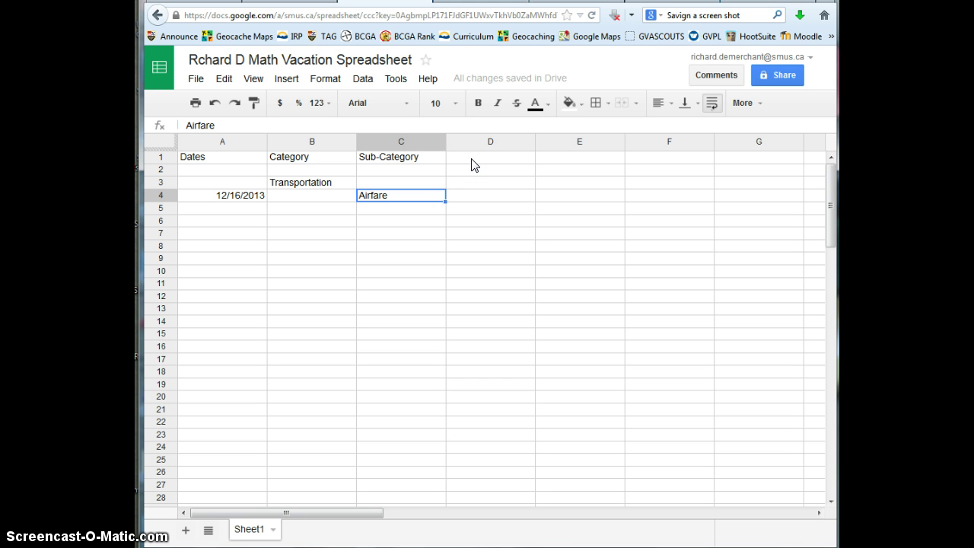
- Add a Cost header in D1 and the $238.00 airfare cost in D4
left_click(472, 161)
type("Cost")
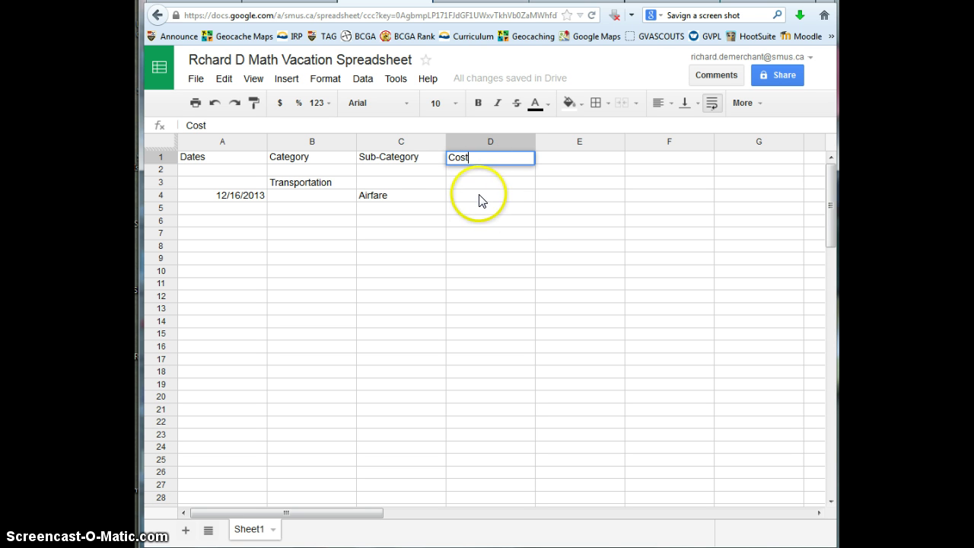
left_click(479, 195)
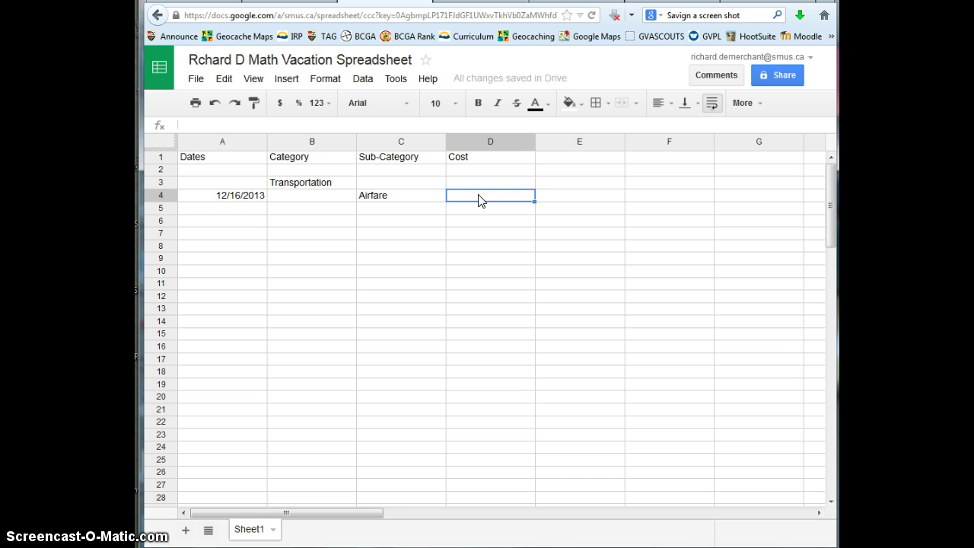
type("$238")
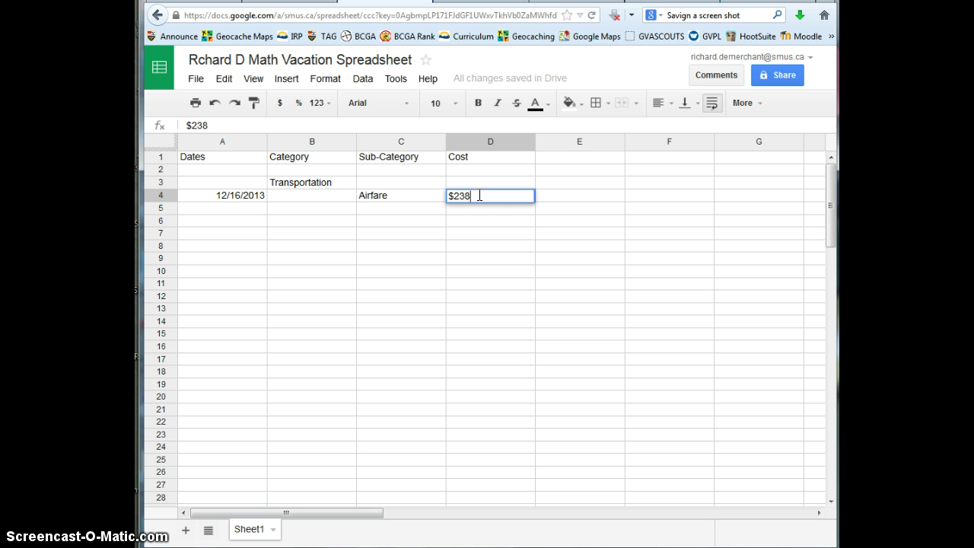
type(".00")
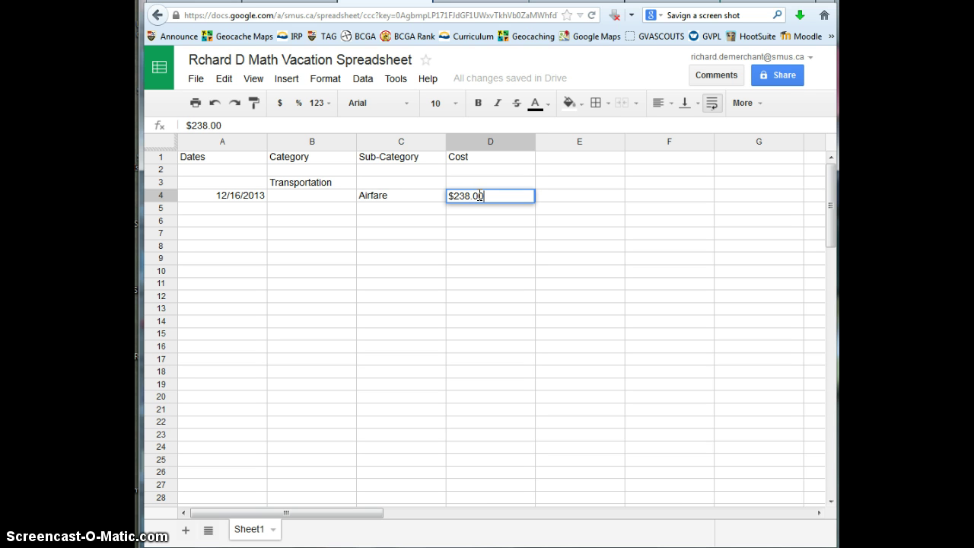
left_click(566, 160)
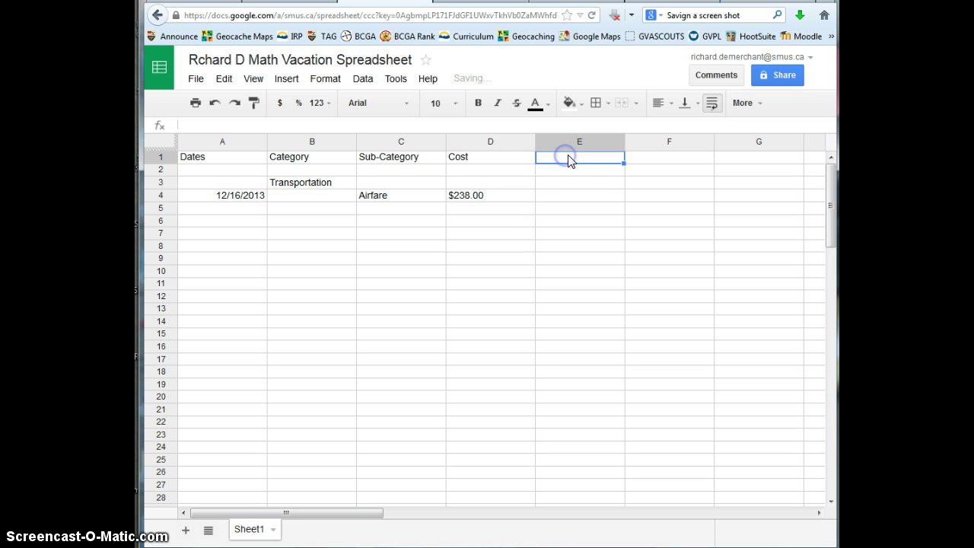
left_click(515, 202)
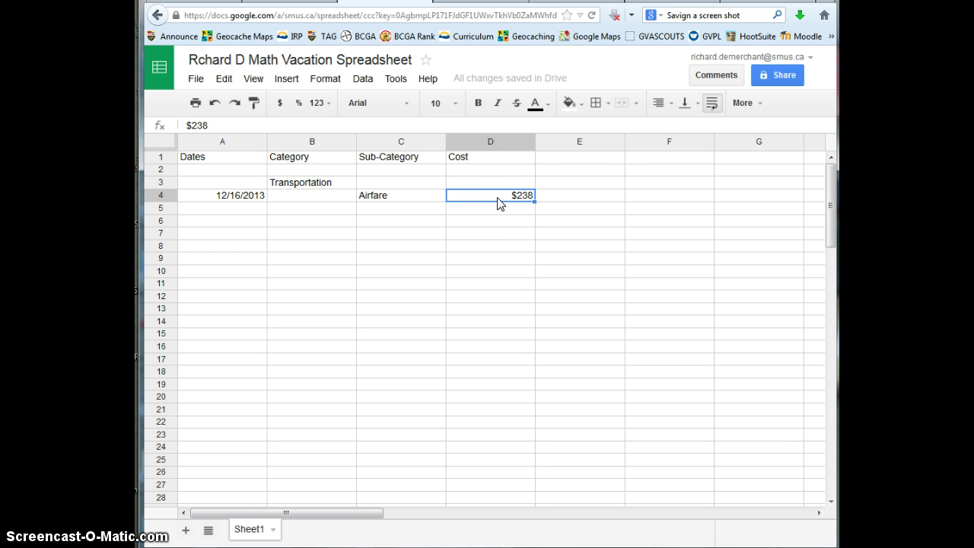
- Apply the $1,000.12 Currency number format to D4 so it reads $238.00
left_click(523, 199)
left_click(324, 78)
mouse_move(329, 106)
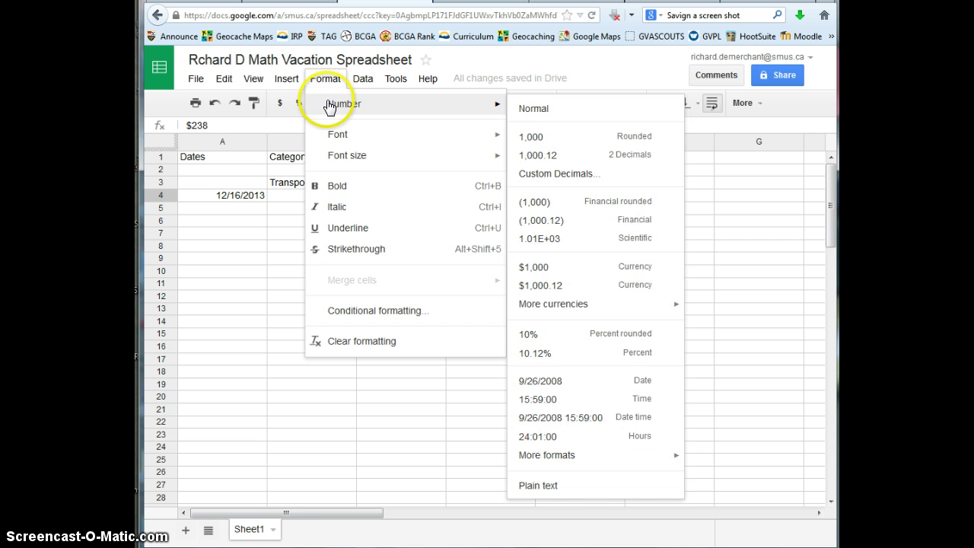
left_click(563, 292)
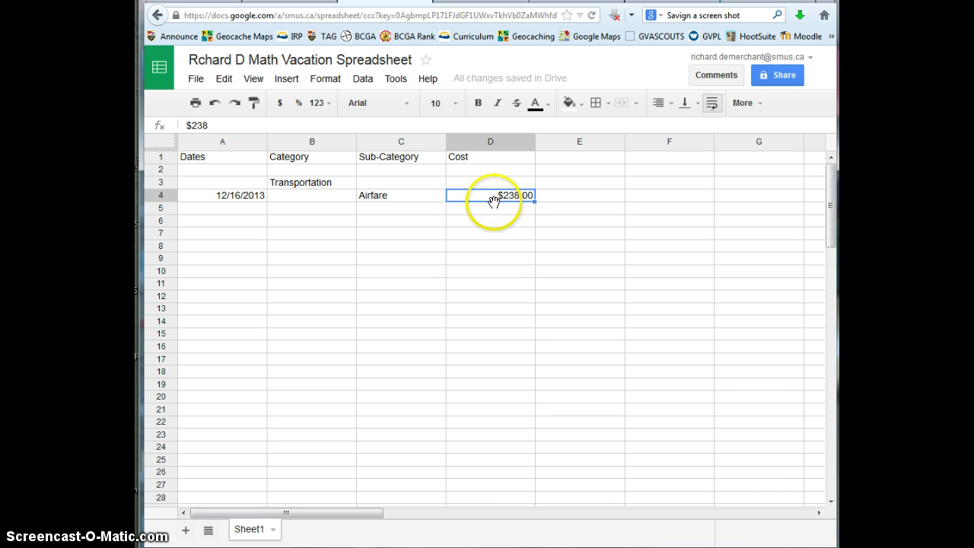
- Enter Tax as the heading in E1, then reselect cell E4
left_click(579, 158)
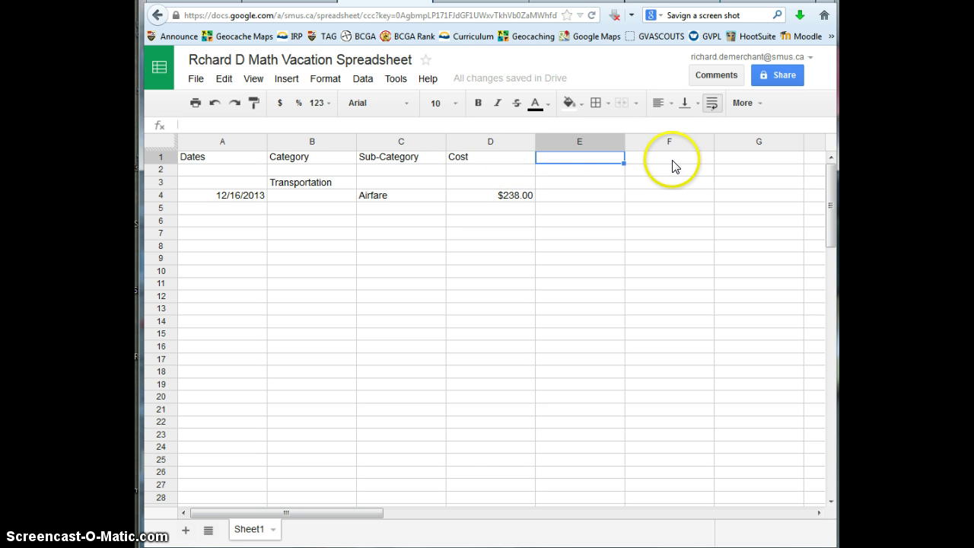
type("Tax")
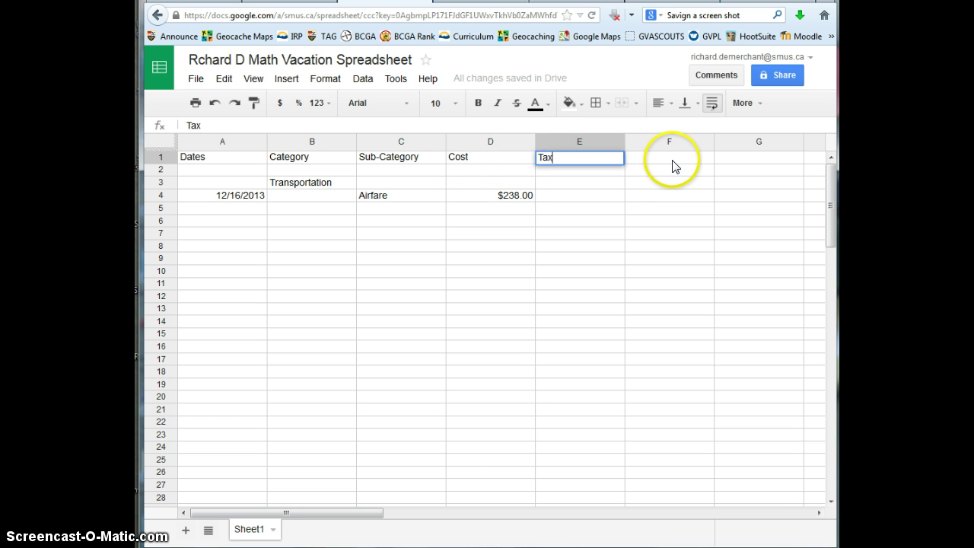
left_click(596, 196)
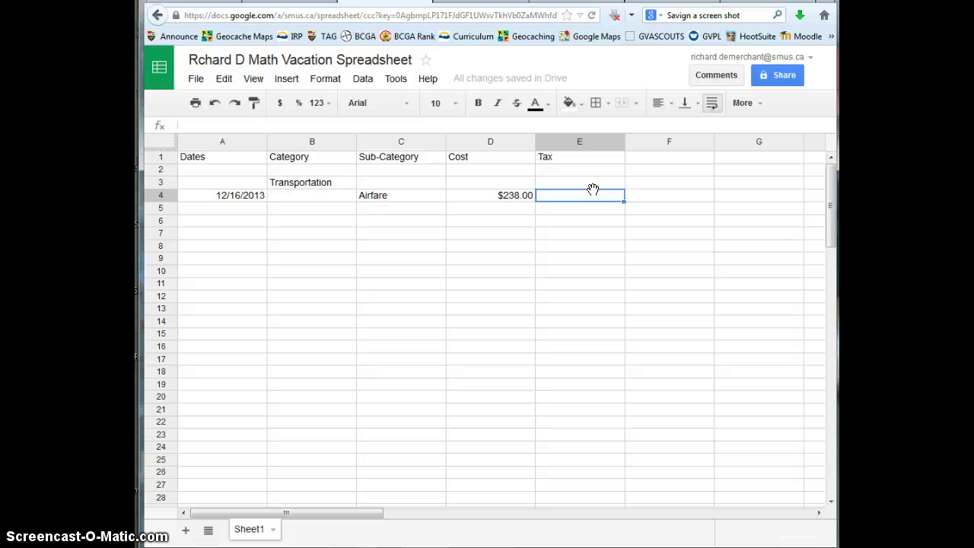
left_click(593, 188)
left_click(596, 191)
left_click(591, 199)
left_click(587, 200)
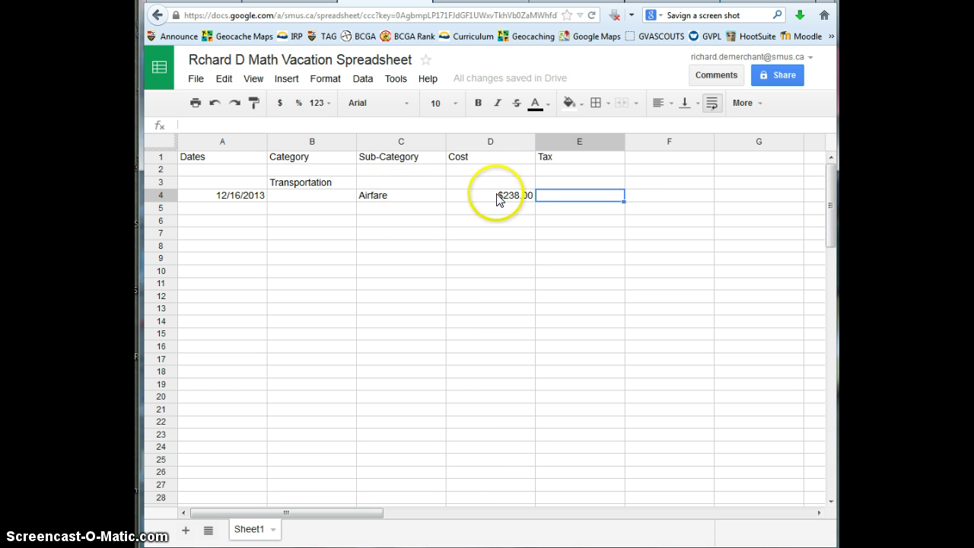
- Change the C4 label to Airfare - Going
left_click(403, 198)
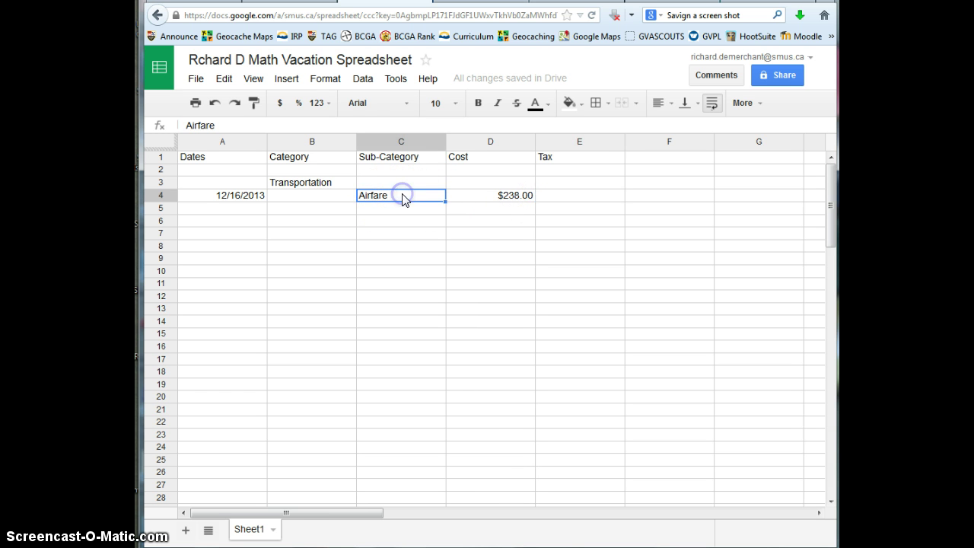
left_click(269, 123)
type("- Going")
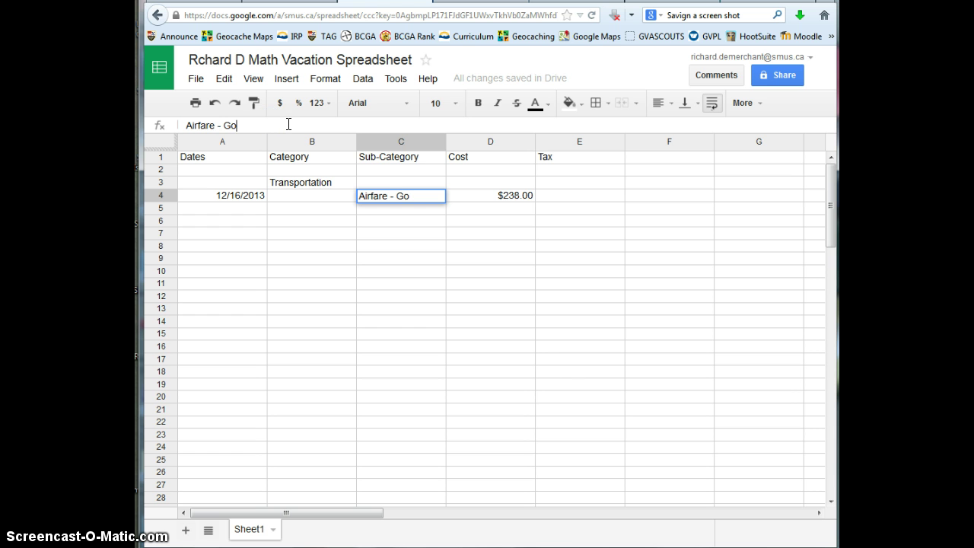
left_click(370, 195)
- Copy Airfare - Going into C5 and change it to Airfare - Return
left_click(391, 211)
left_click(387, 199)
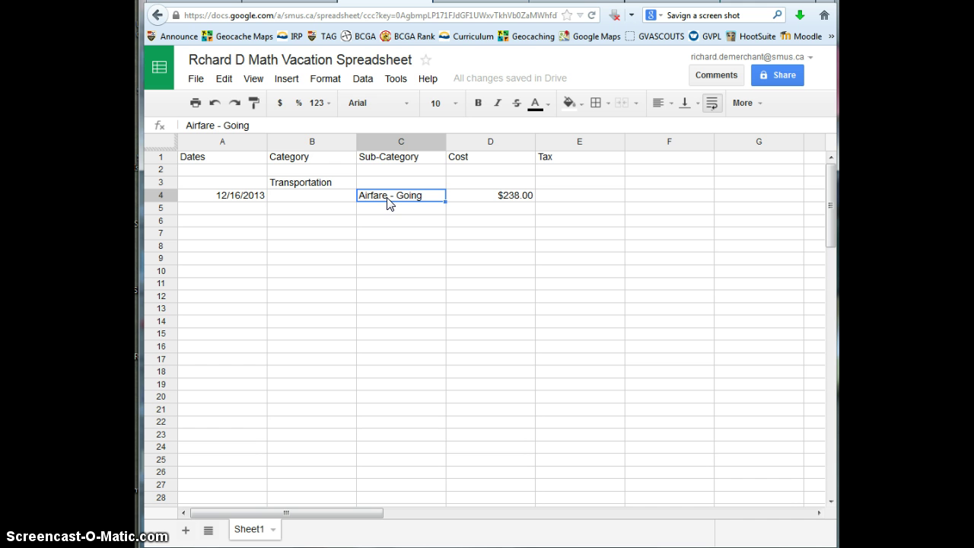
left_click(224, 78)
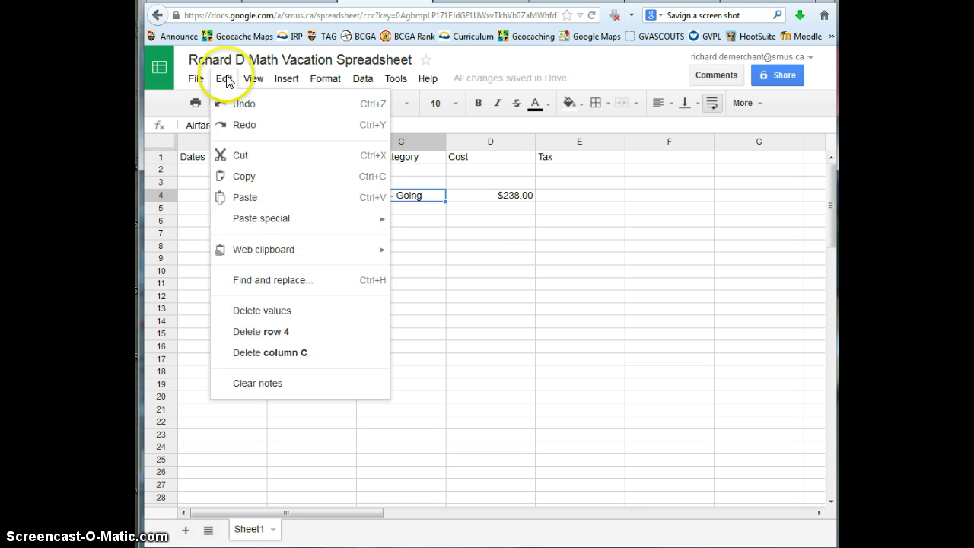
left_click(250, 179)
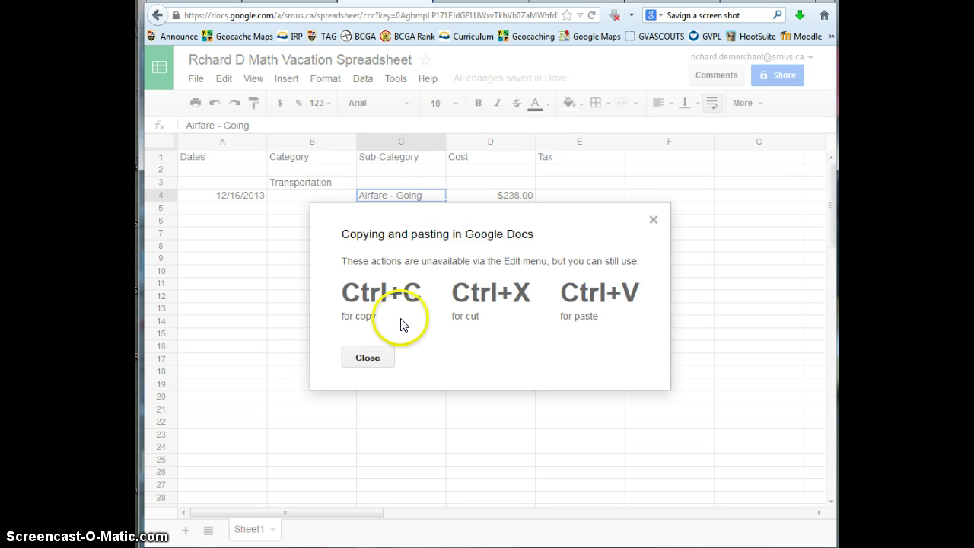
left_click(369, 358)
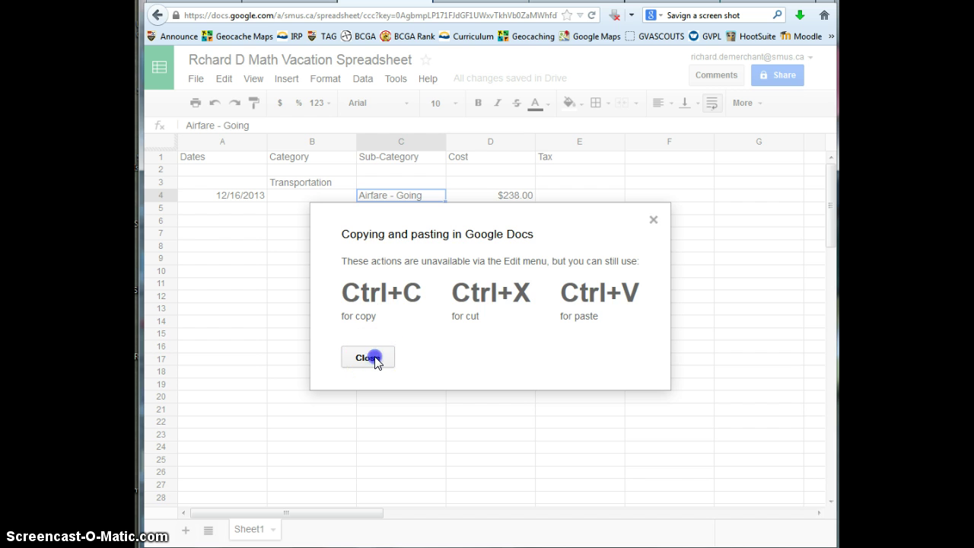
left_click(387, 207)
left_click(387, 198)
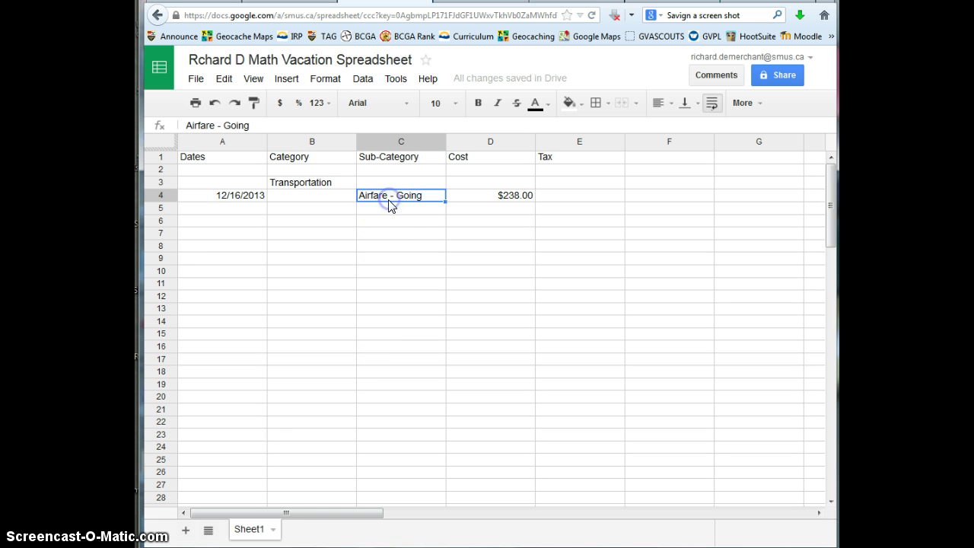
key("ctrl+c")
left_click(391, 211)
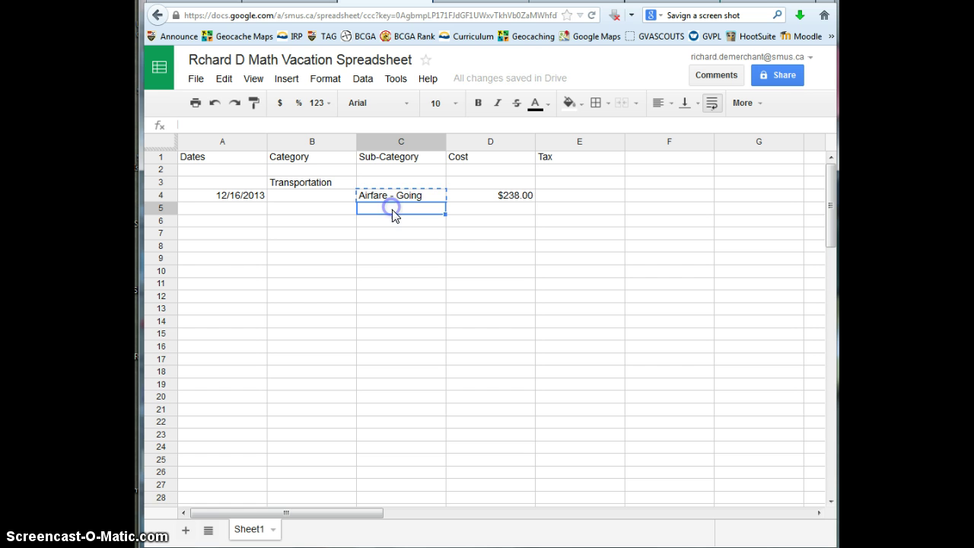
key("ctrl+v")
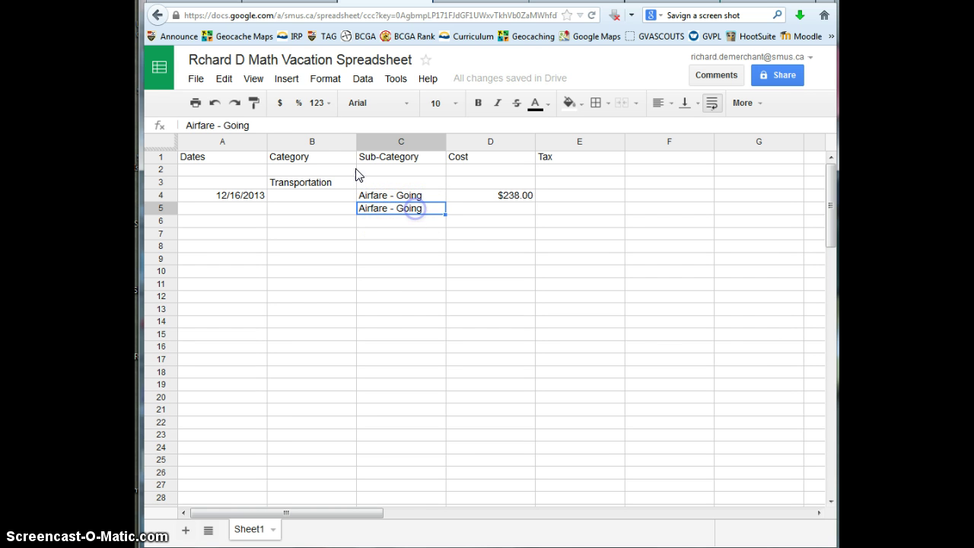
left_click_drag(258, 125, 227, 125)
type("Return")
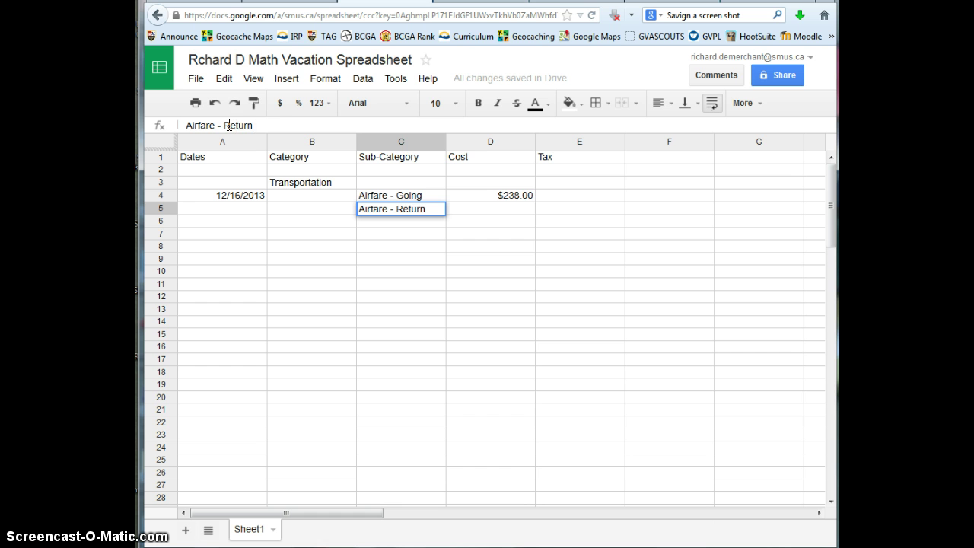
left_click(504, 216)
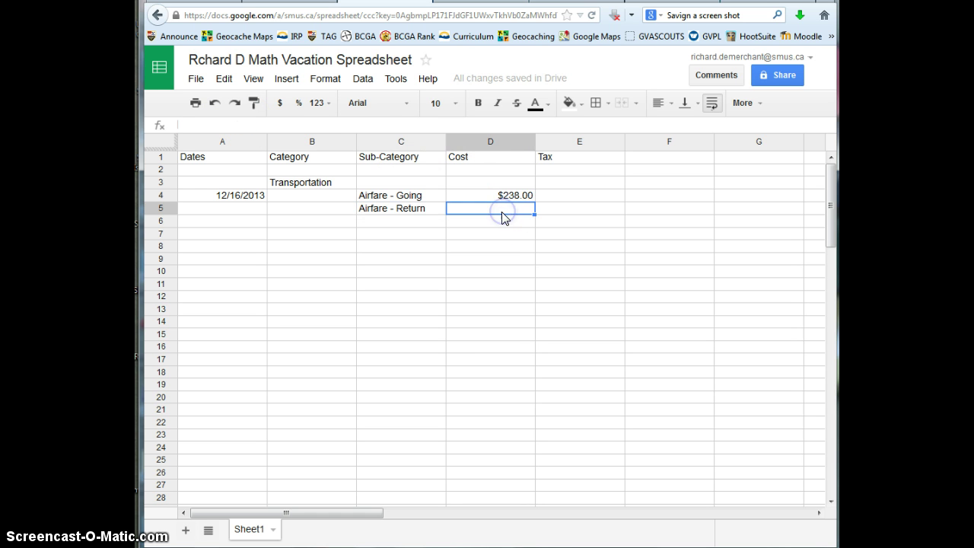
- Copy the $238.00 cost from D4 into D5 for the return flight
left_click(507, 202)
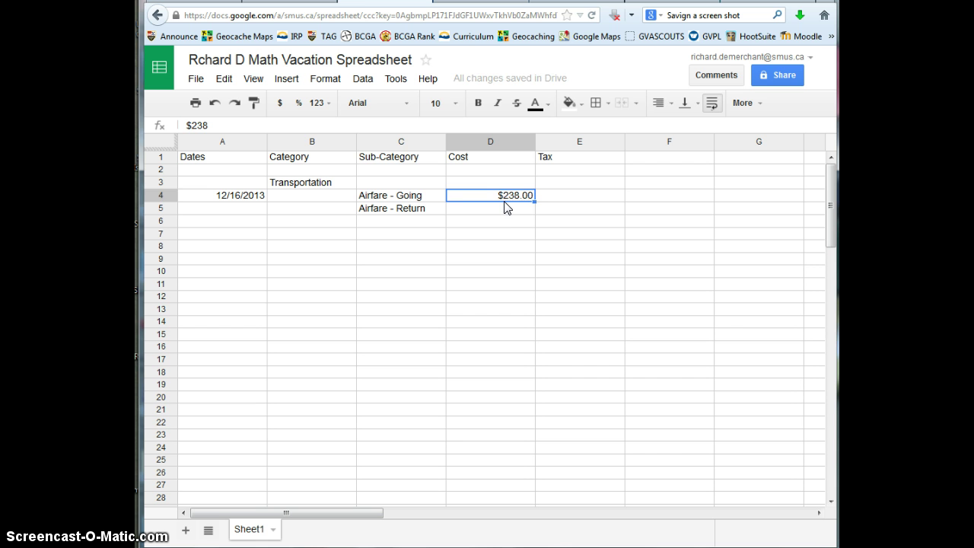
key("ctrl+c")
left_click(505, 213)
key("ctrl+v")
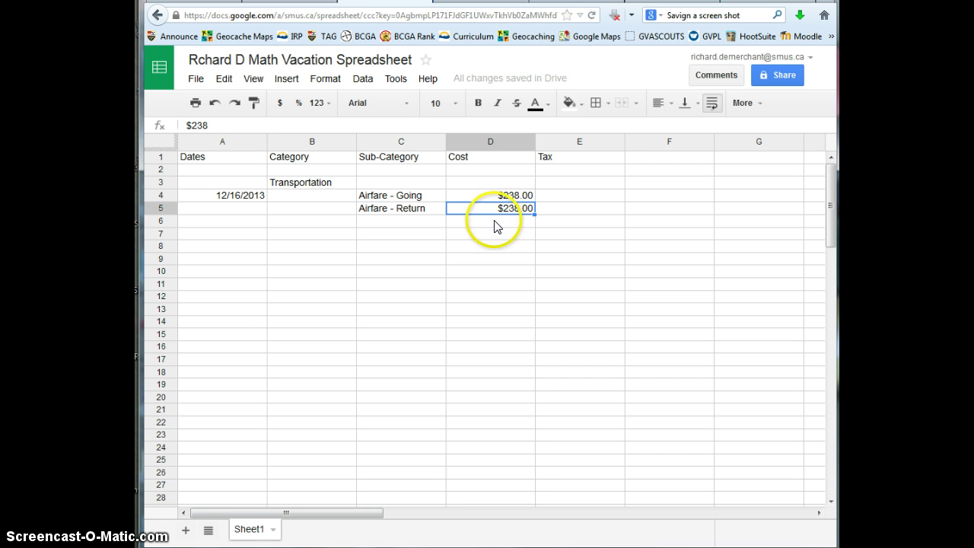
- Enter =D4*0.11 in E4, giving $26.18 tax on the outbound airfare
left_click(565, 202)
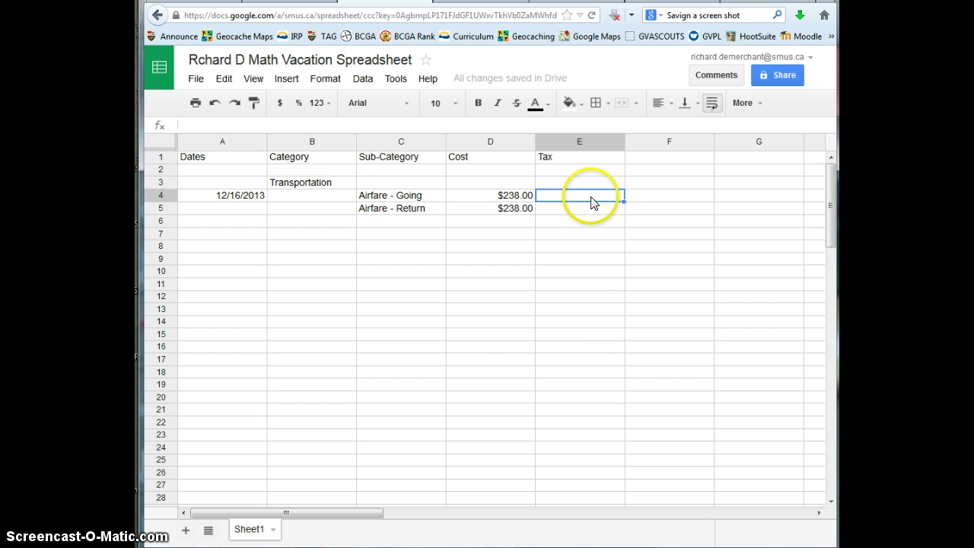
left_click(282, 123)
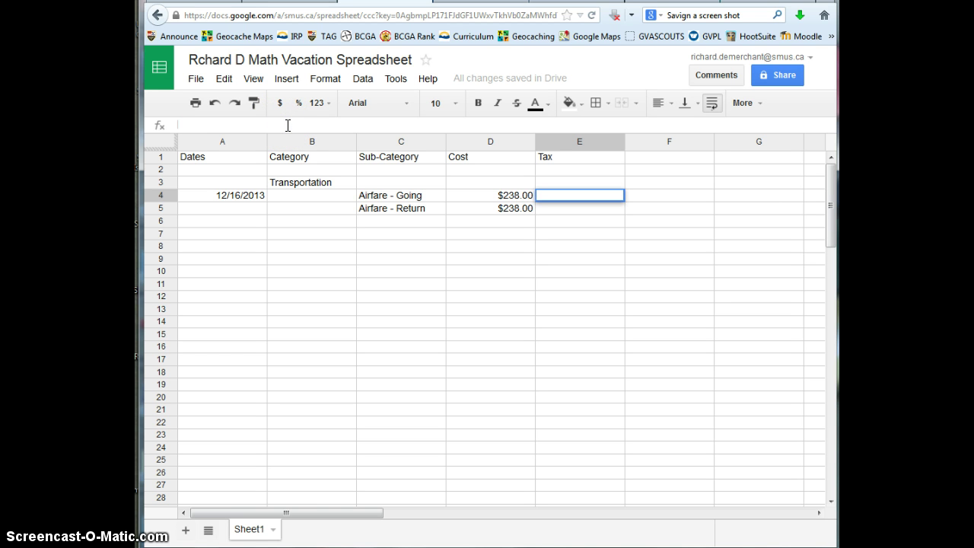
type("=")
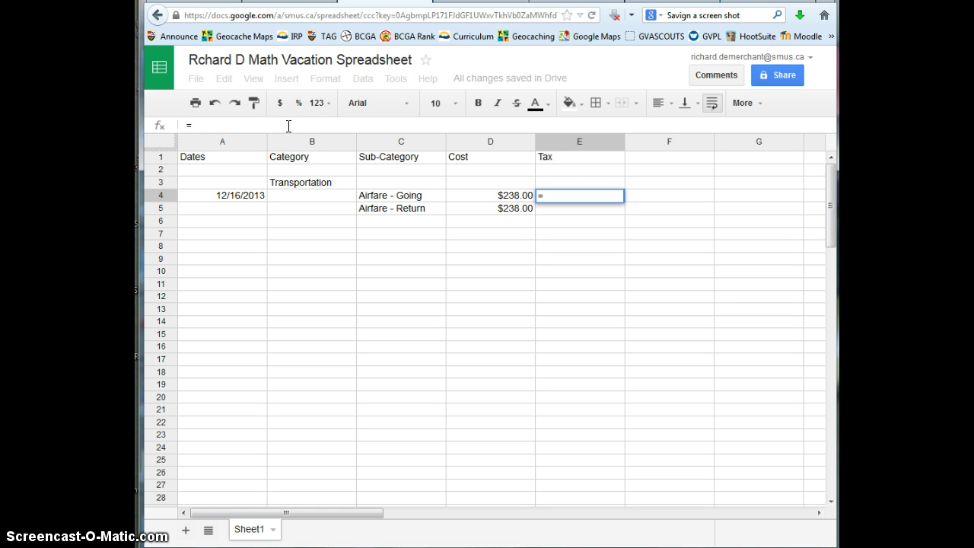
left_click(518, 195)
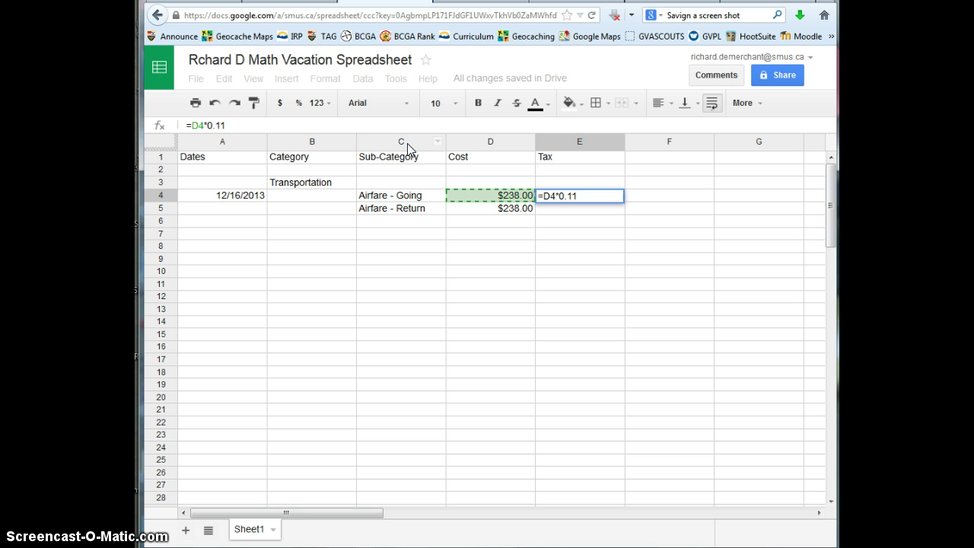
key("Return")
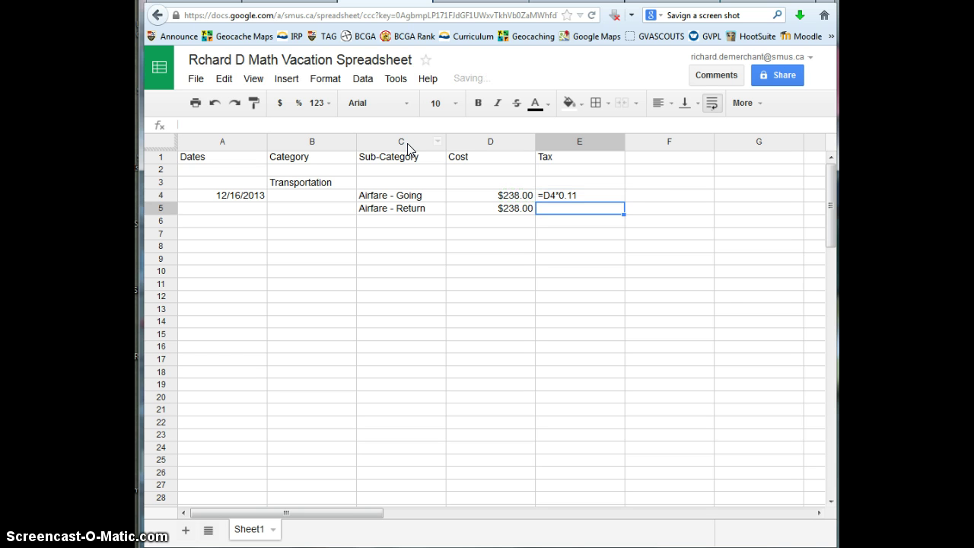
- Fill the E4 tax formula down to E5, producing =D5*0.11 and $26.18
left_click(607, 202)
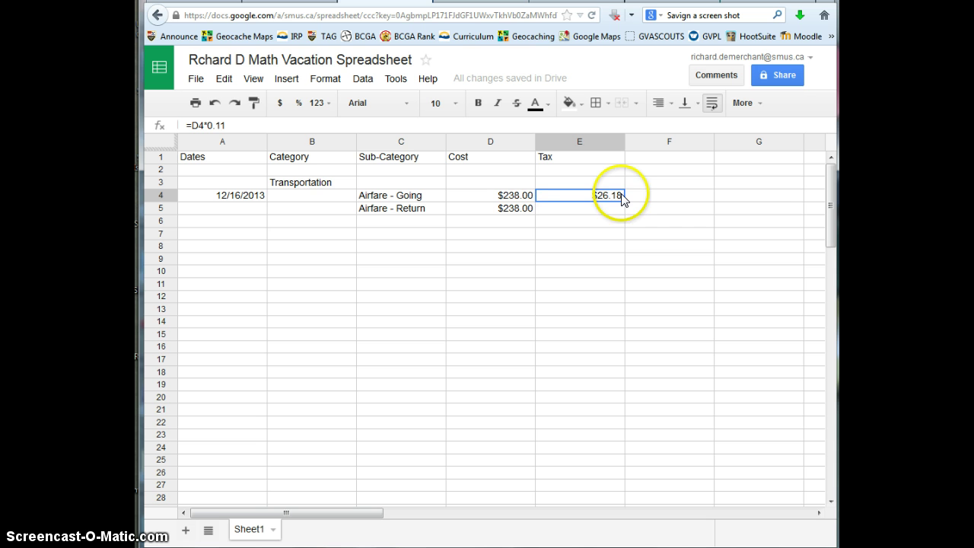
left_click_drag(622, 198, 560, 192)
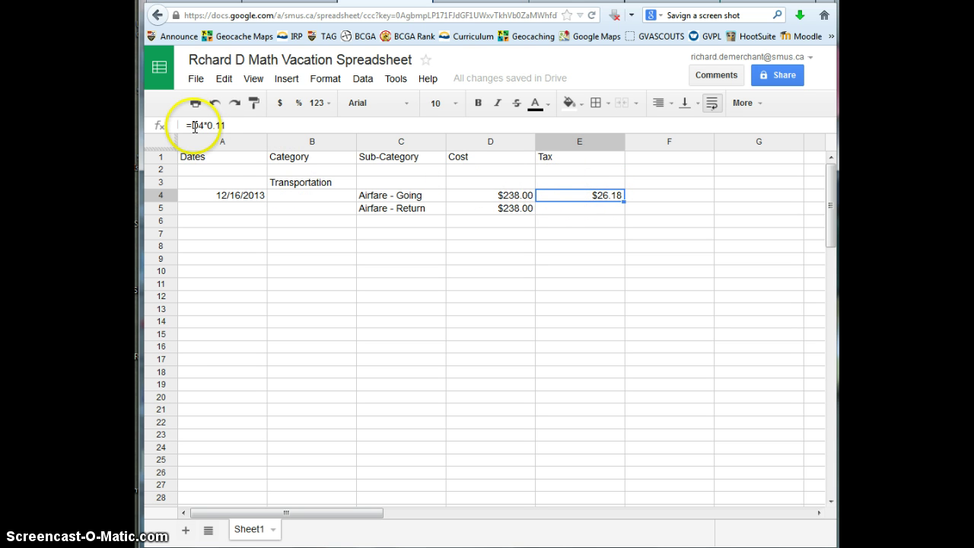
left_click(624, 202)
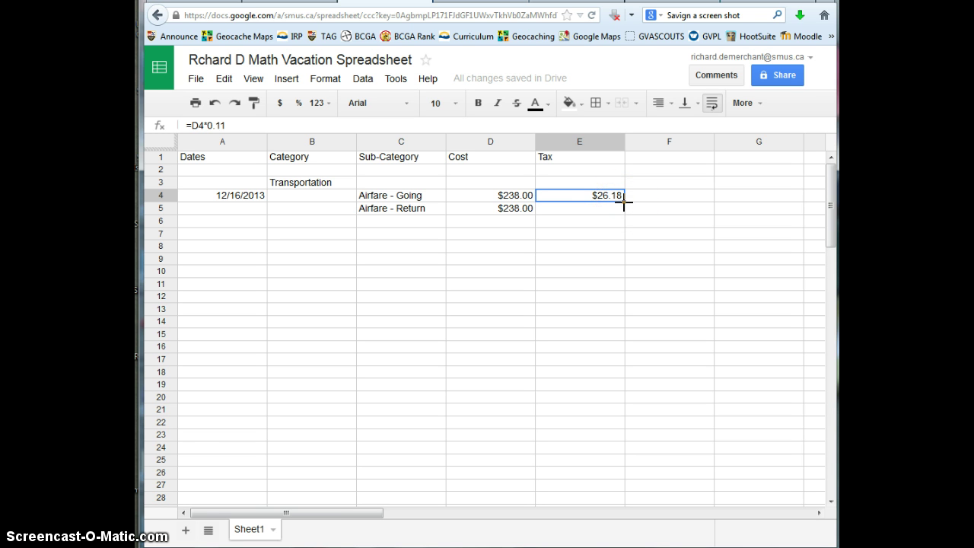
left_click(624, 202)
left_click_drag(624, 201, 624, 210)
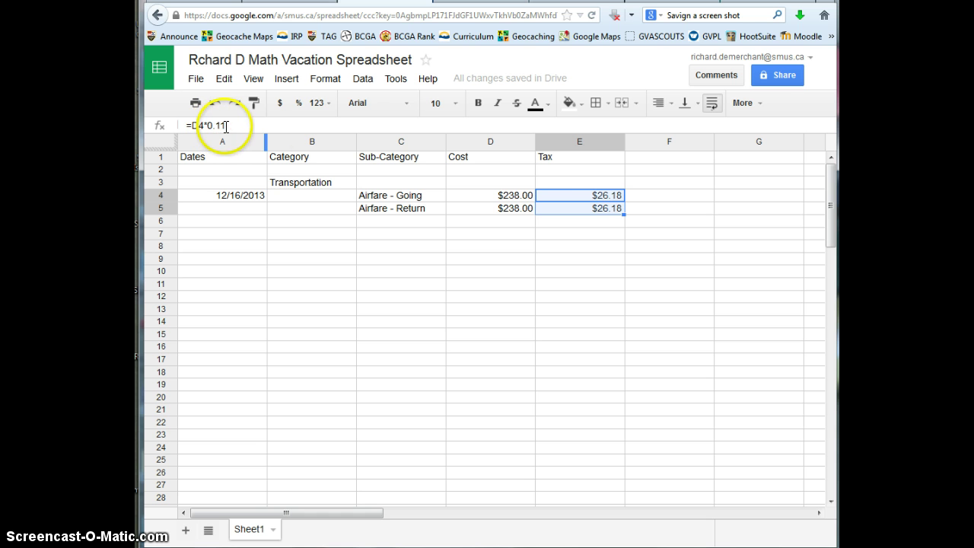
left_click(605, 214)
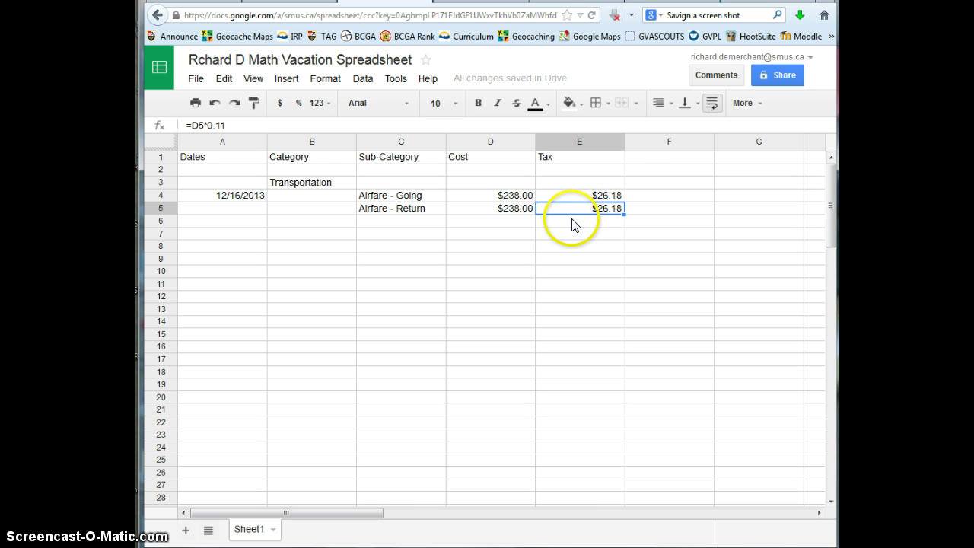
- Change the return airfare cost in D5 from $238 to $253, so its tax becomes $27.83
left_click(513, 214)
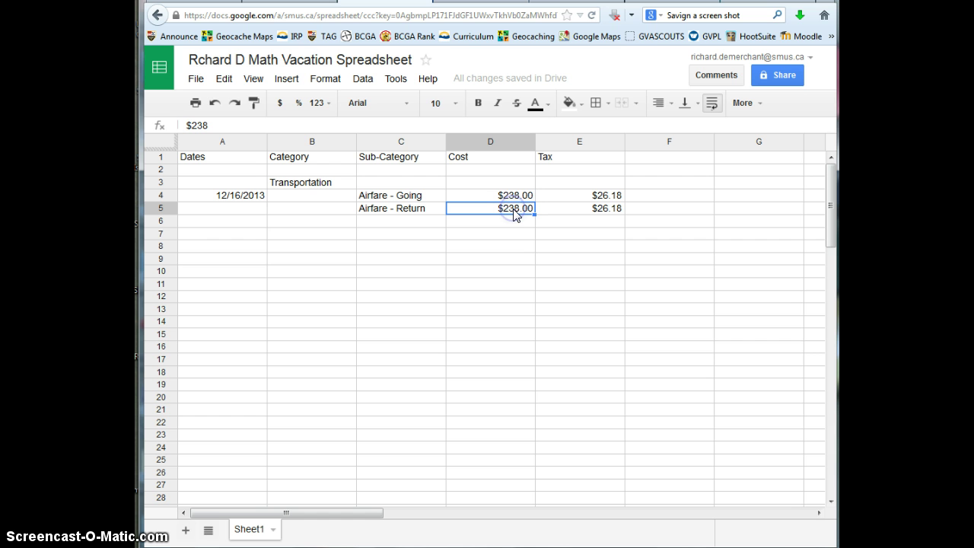
left_click(217, 125)
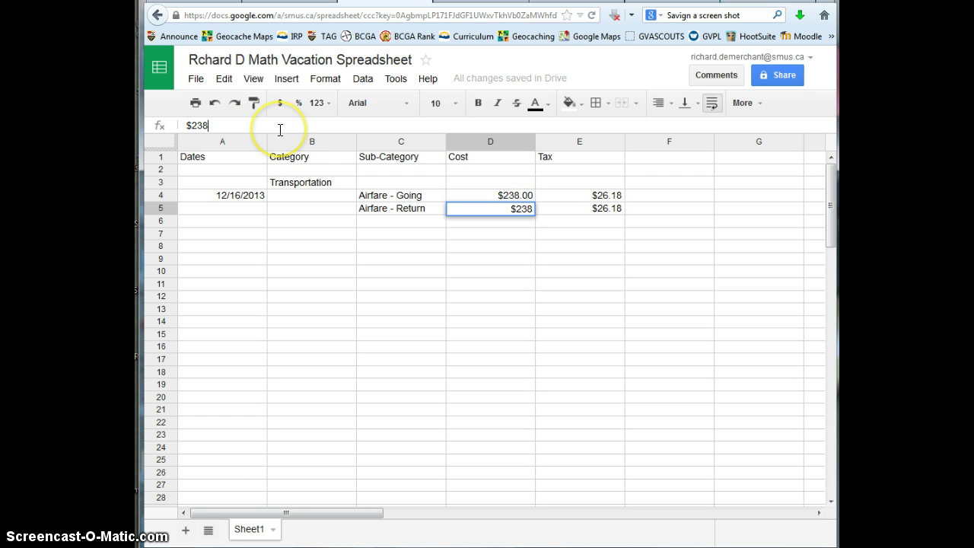
key("BackSpace")
key("BackSpace")
type("53")
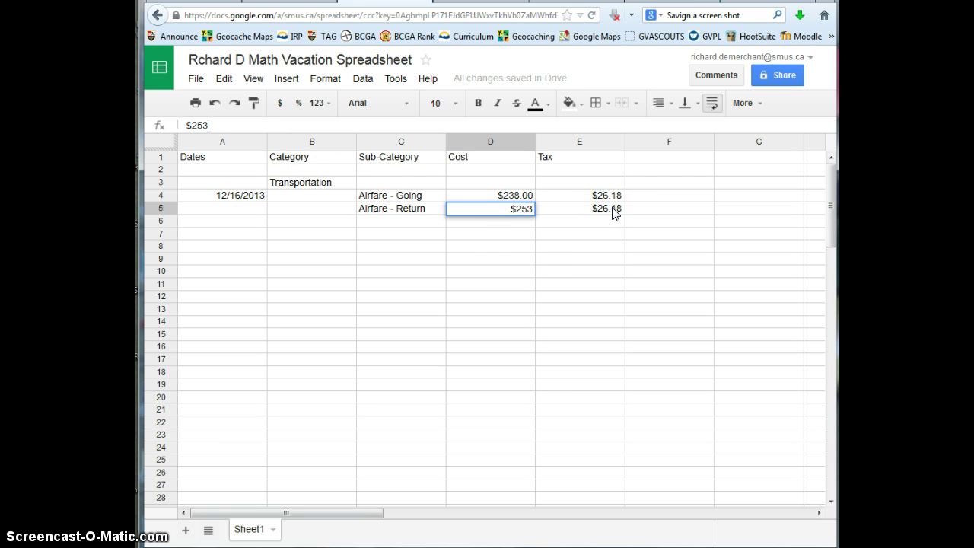
key("Return")
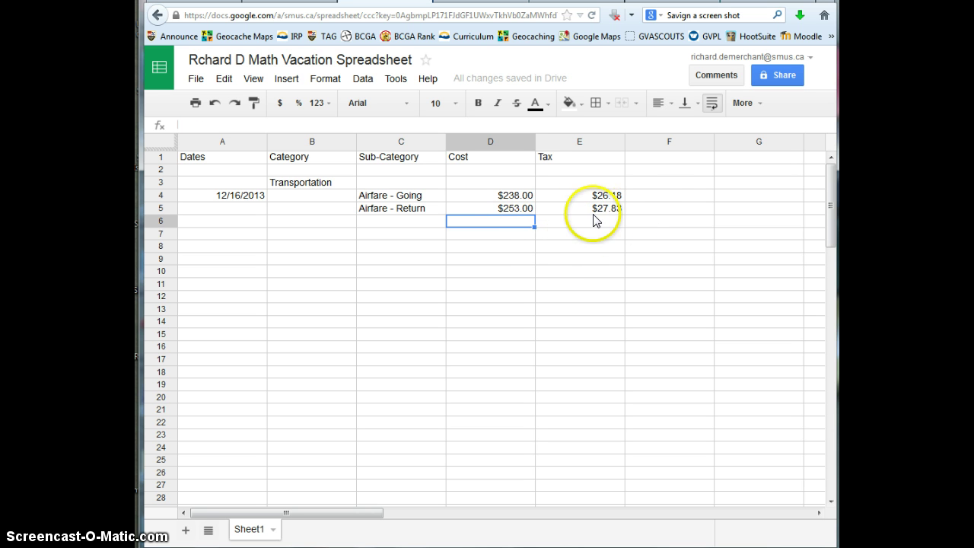
- Enter the heading 'Total Cost (per person)' in F1, correcting the typos
left_click(667, 160)
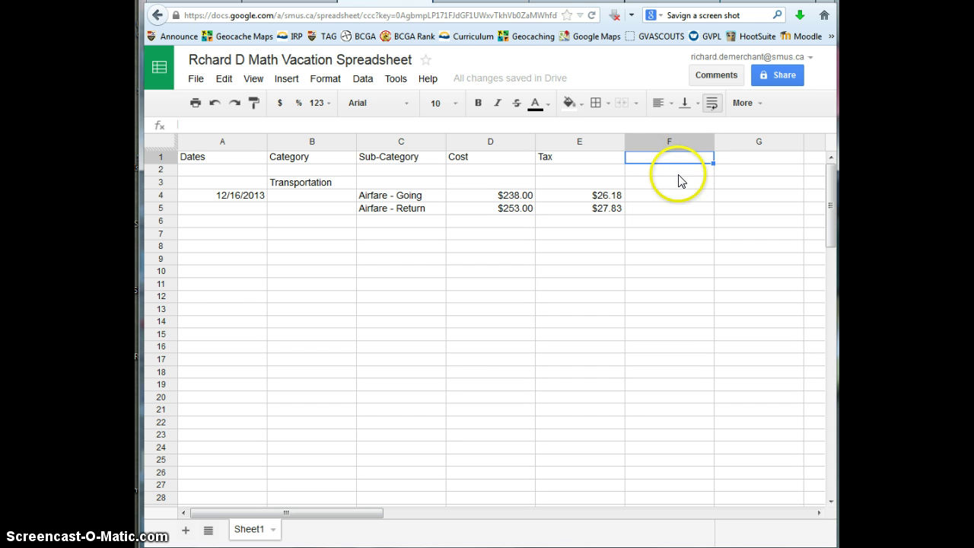
type("Total")
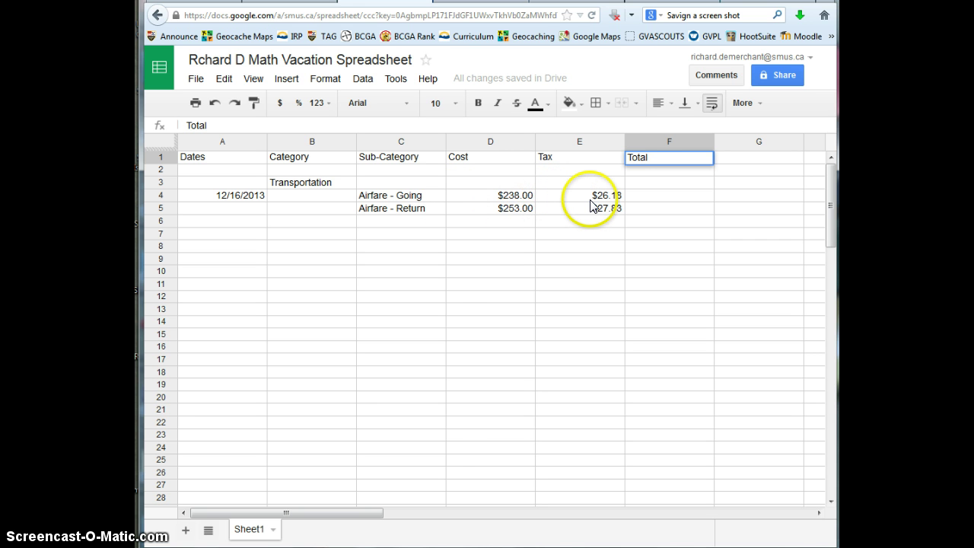
type("Cost ")
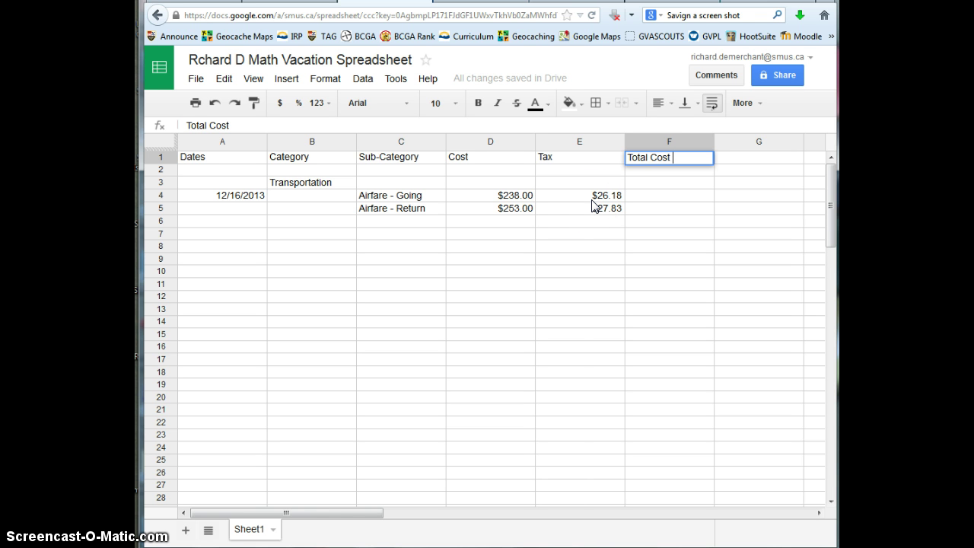
type("(per Person_")
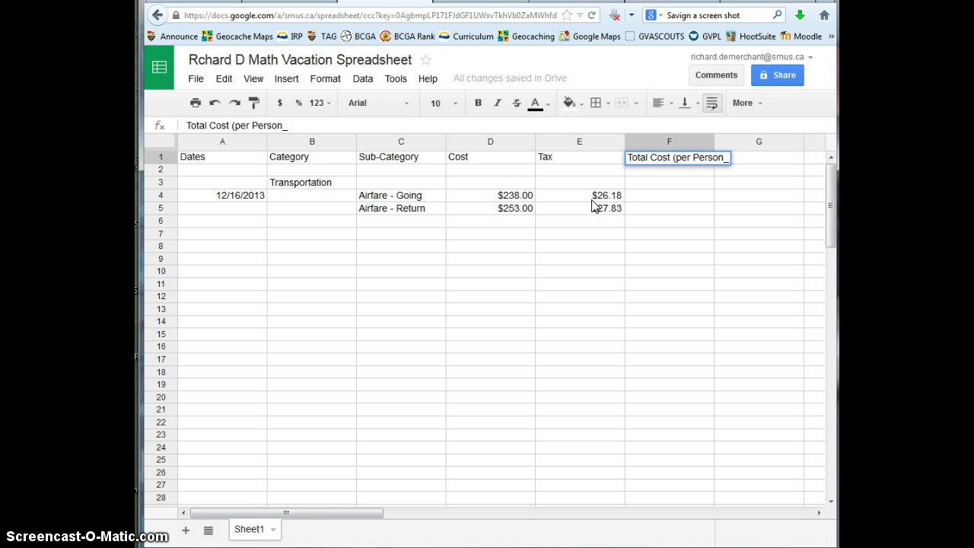
key("BackSpace")
key("BackSpace")
type(")")
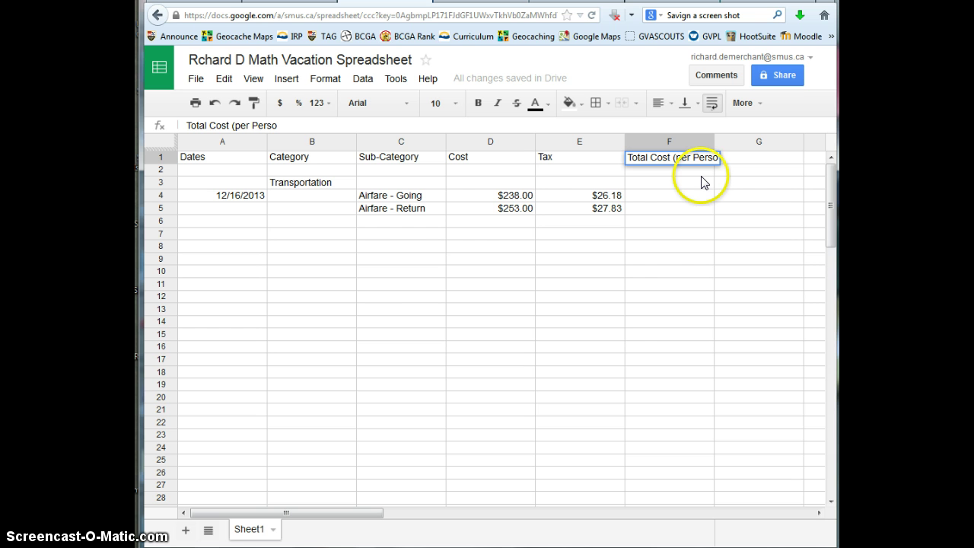
type("n)")
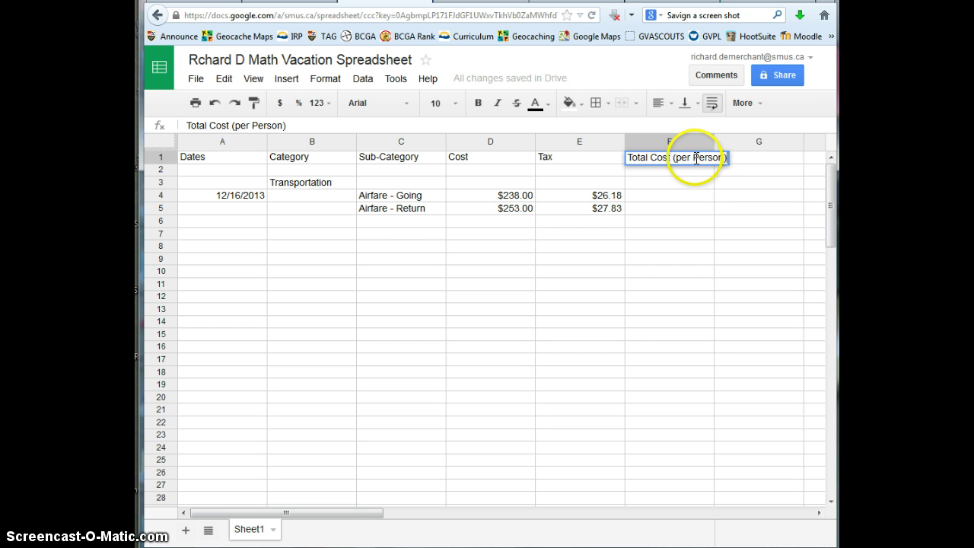
left_click(695, 159)
key("Delete")
type("p")
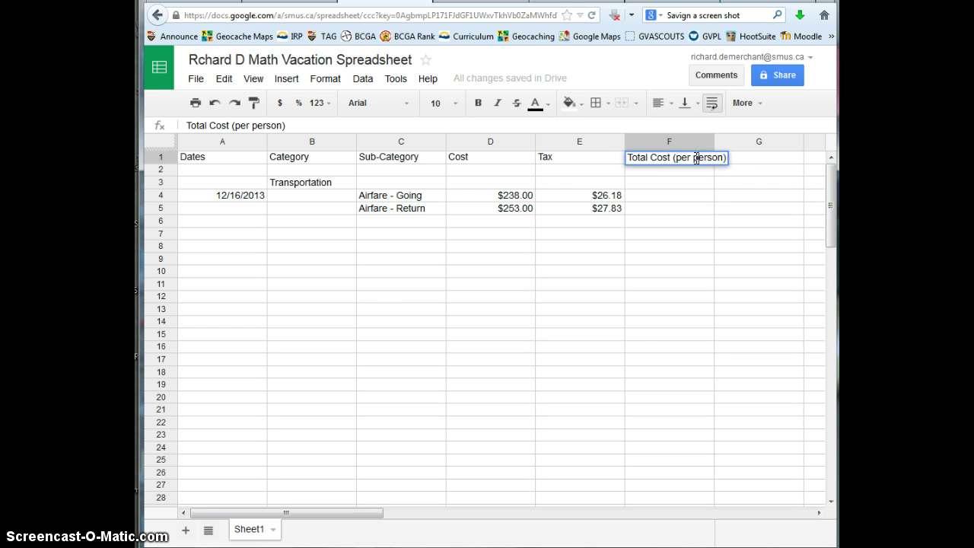
left_click(666, 197)
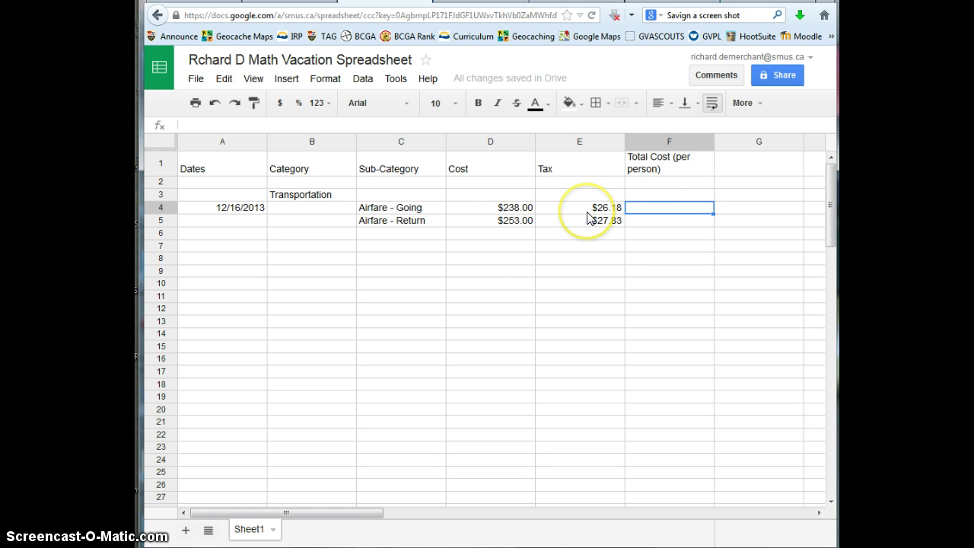
- Enter =D4+E4 in F4 and fill it down to F5, giving $264.18 and $280.83
left_click(248, 126)
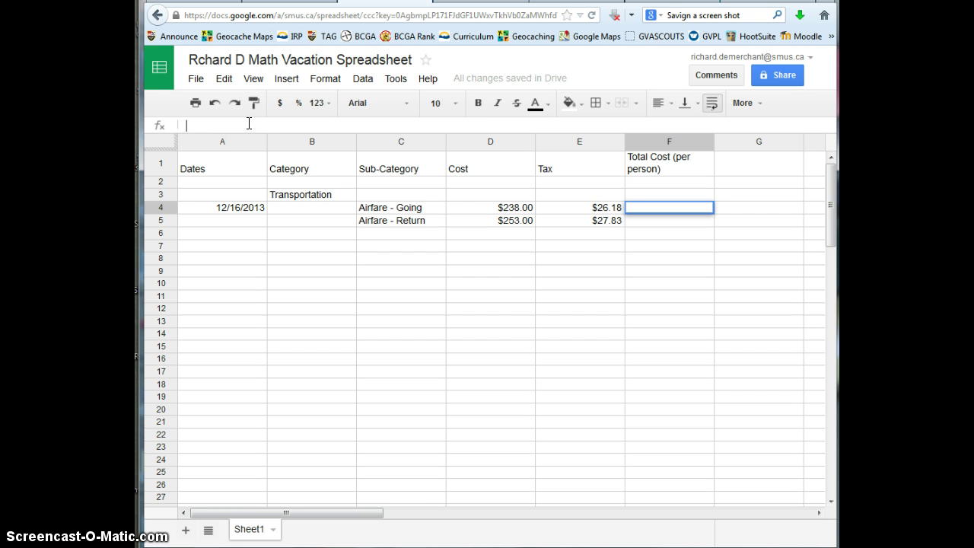
type("=")
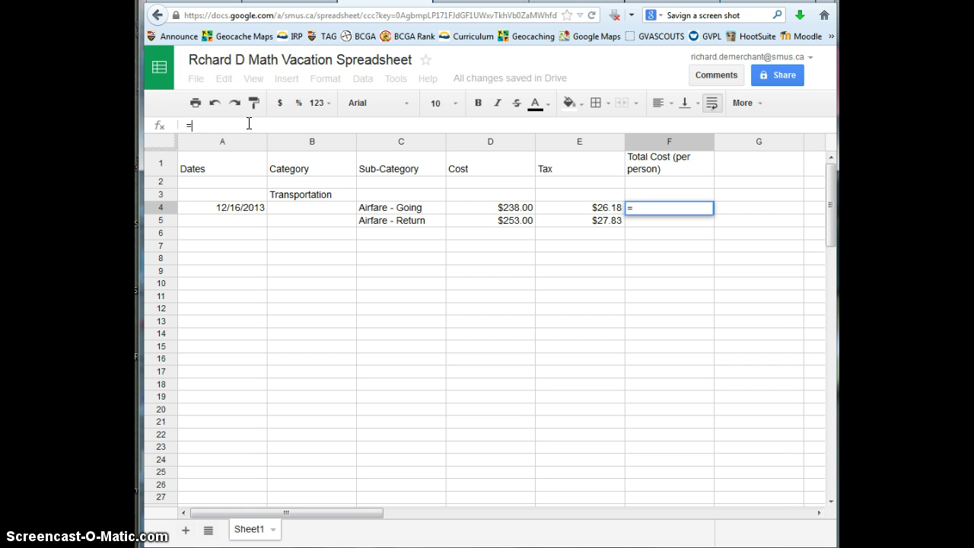
left_click(512, 213)
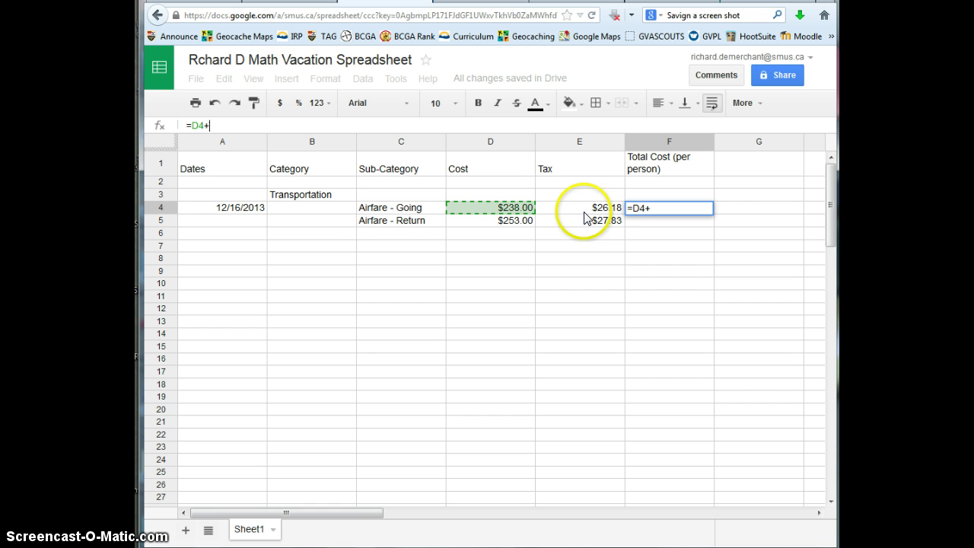
type("+E")
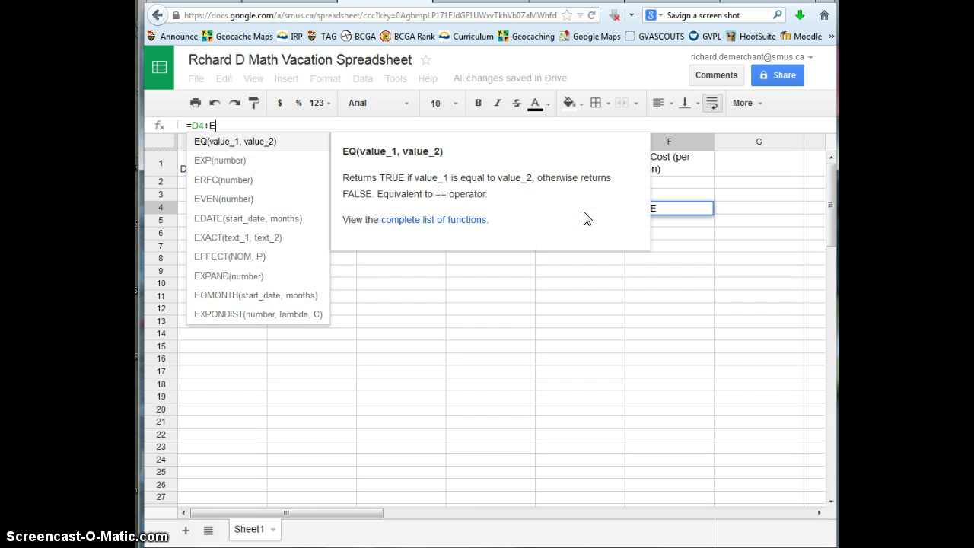
type("4")
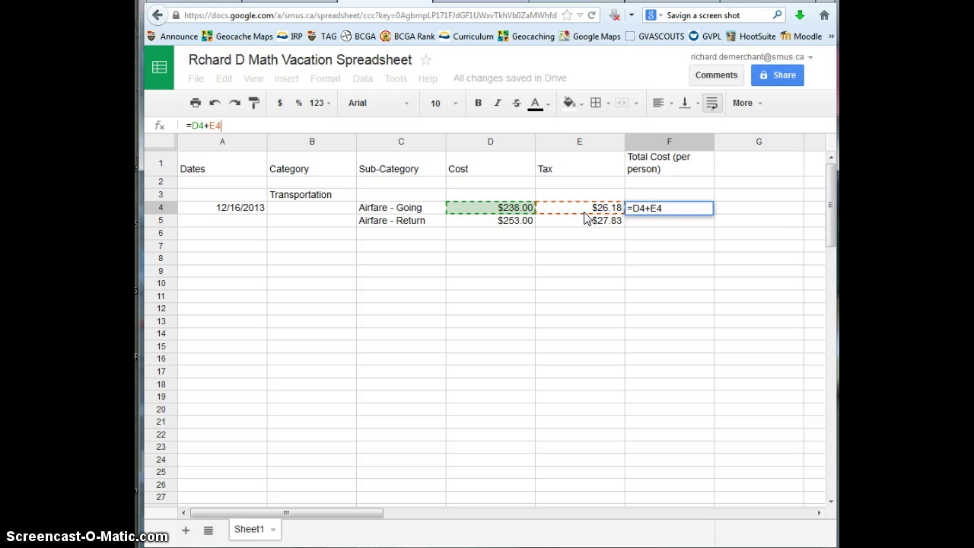
key("Return")
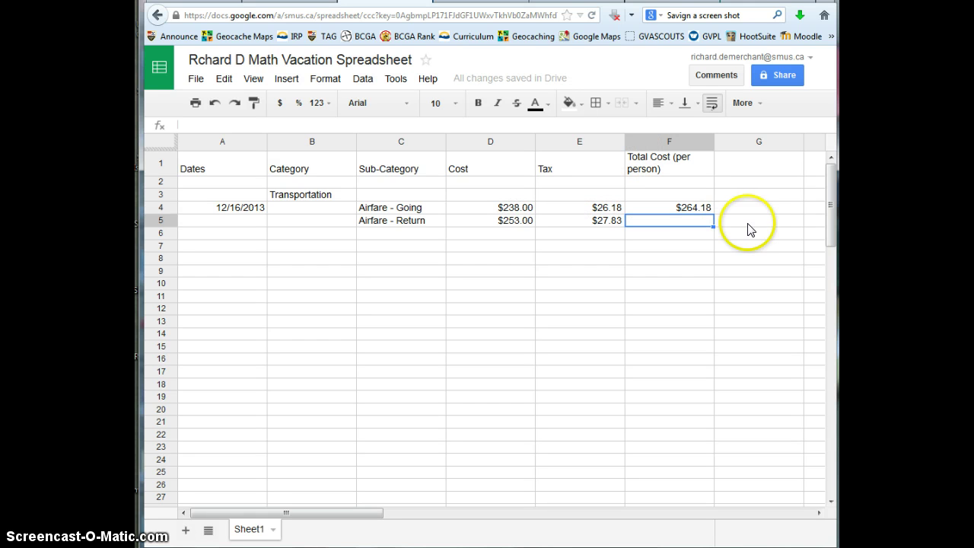
left_click(706, 213)
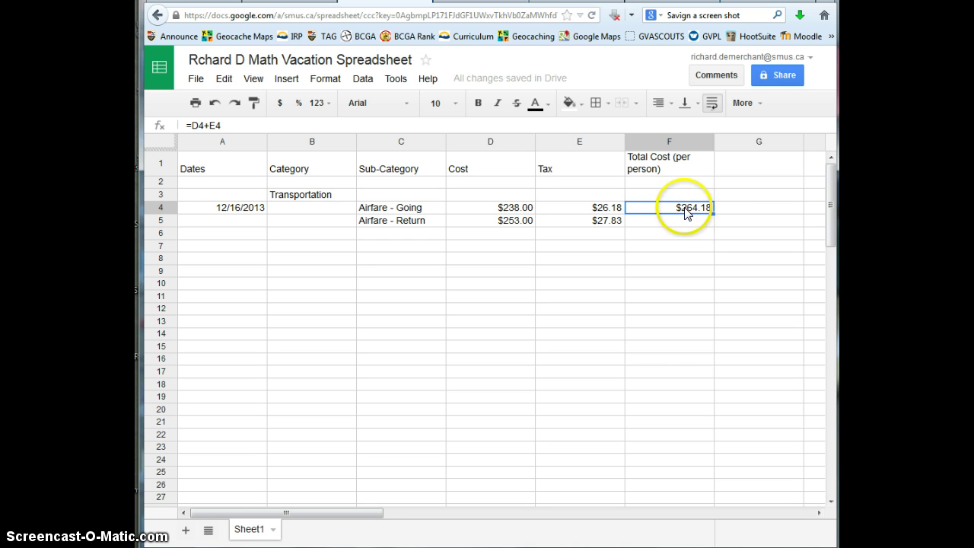
left_click_drag(714, 214, 713, 221)
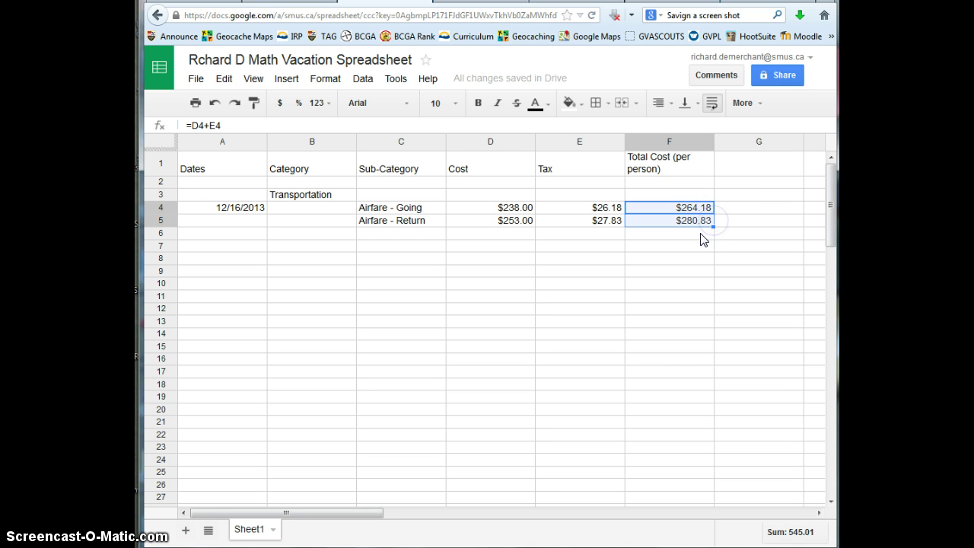
- Add the heading 'Group Cost' in G1
left_click(761, 166)
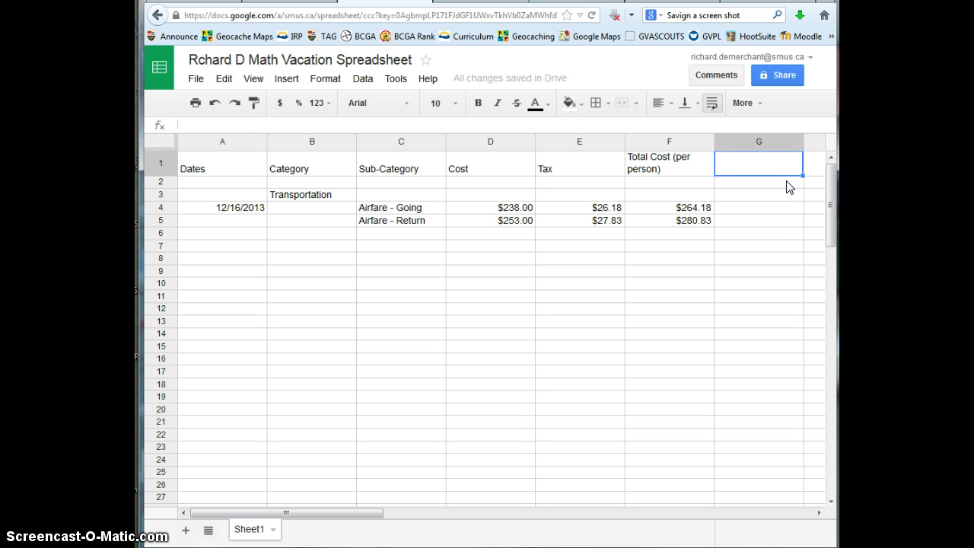
type("Group Cost")
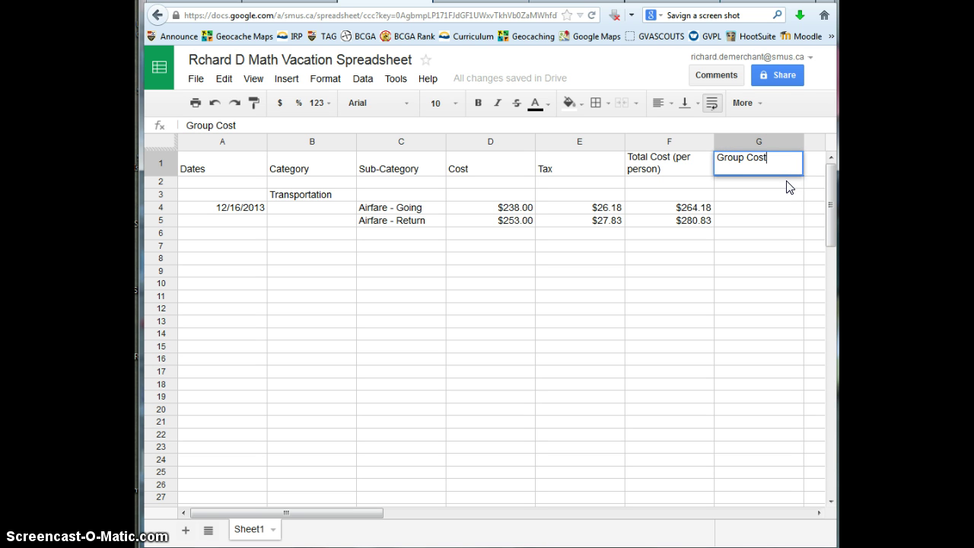
left_click(776, 175)
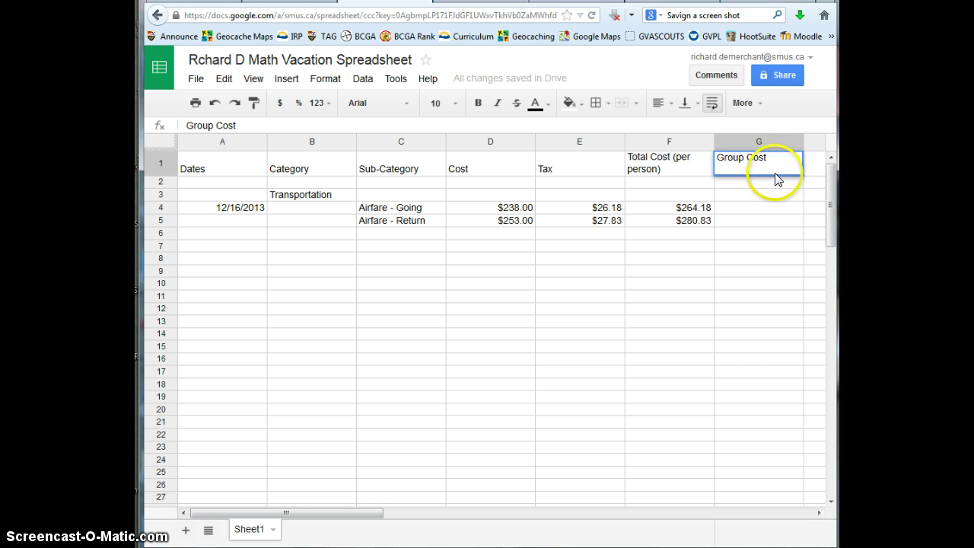
left_click(758, 213)
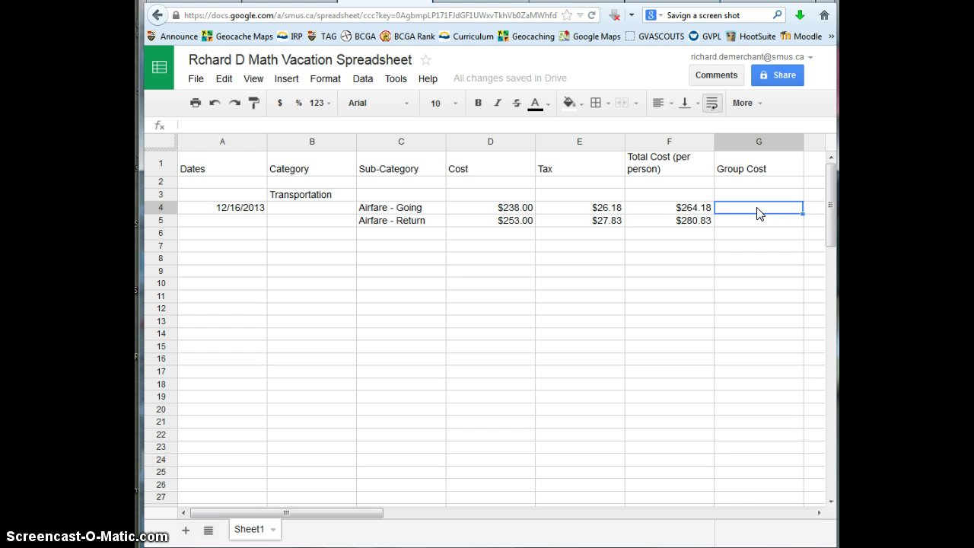
- Enter =F4*14 in G4 and fill it down to G5, giving $3698.52 and $3931.62
type("=")
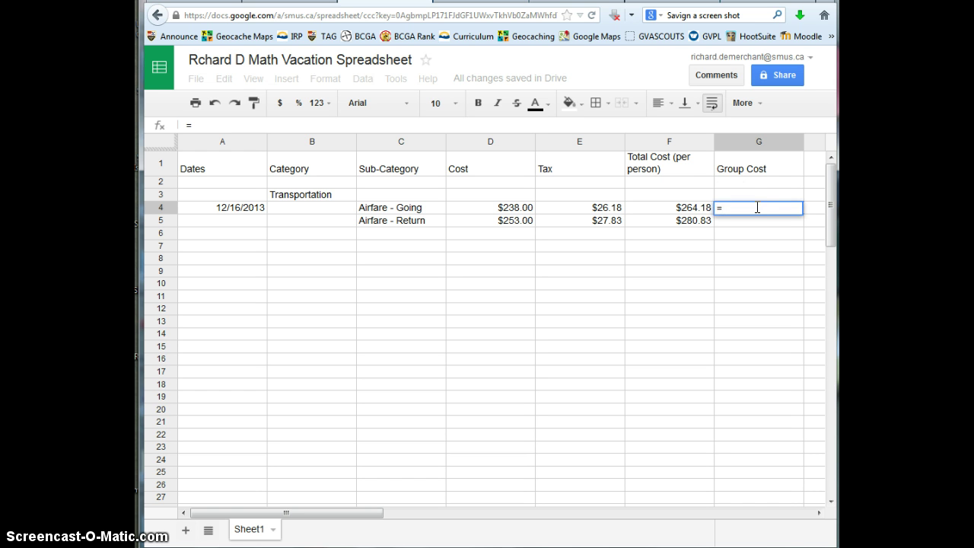
left_click(690, 217)
left_click(691, 208)
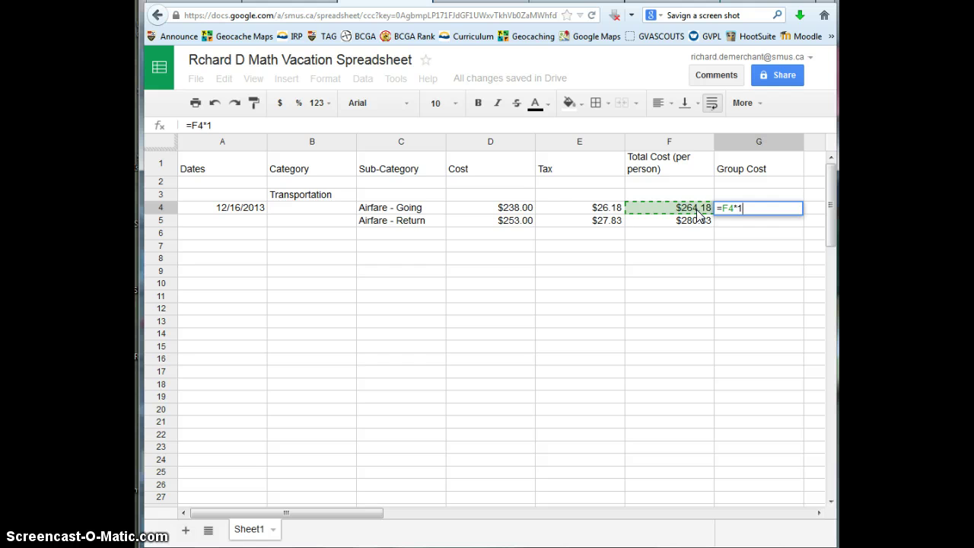
key("Return")
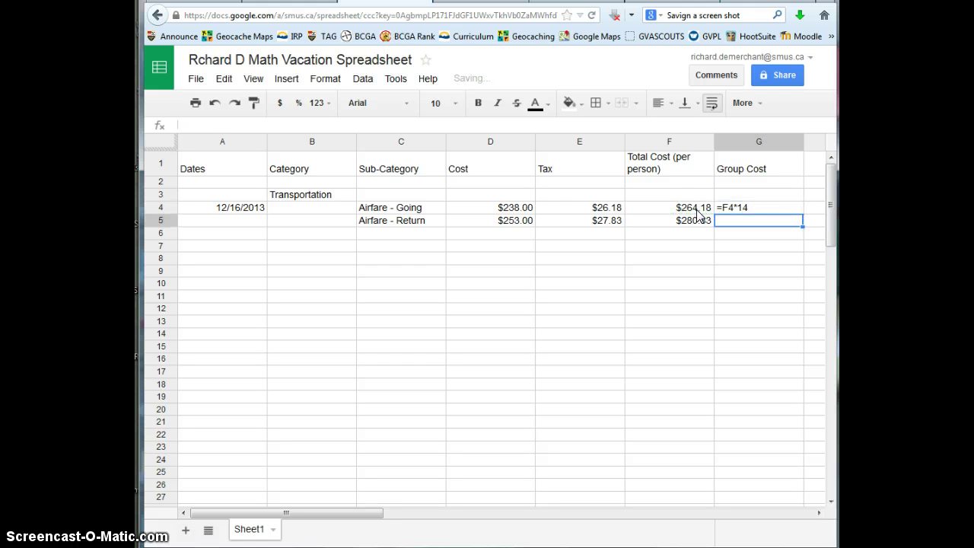
left_click(786, 218)
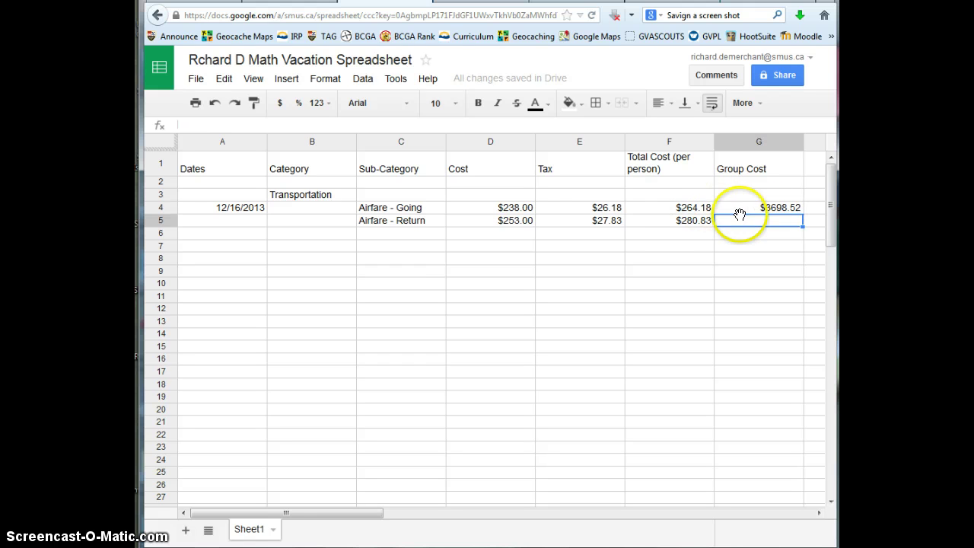
left_click(787, 210)
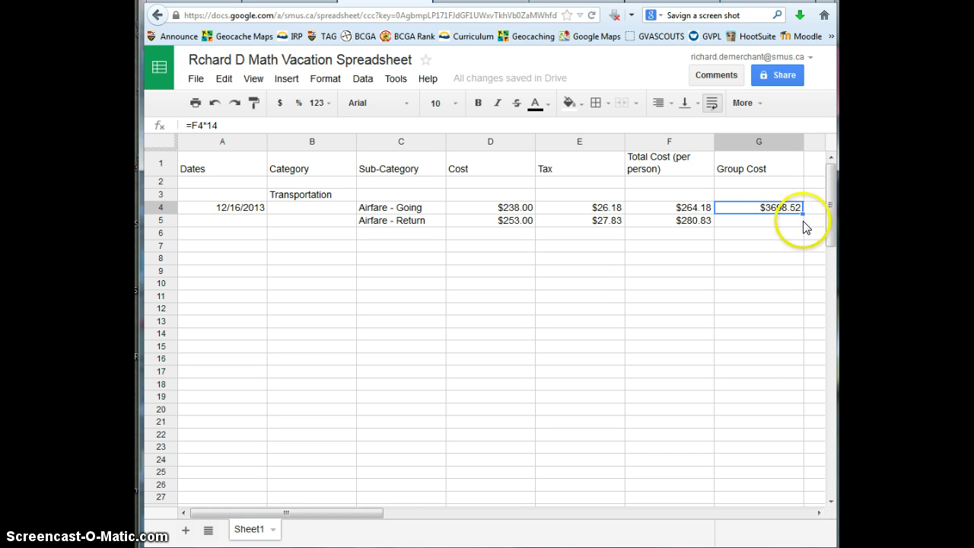
left_click_drag(803, 214, 800, 223)
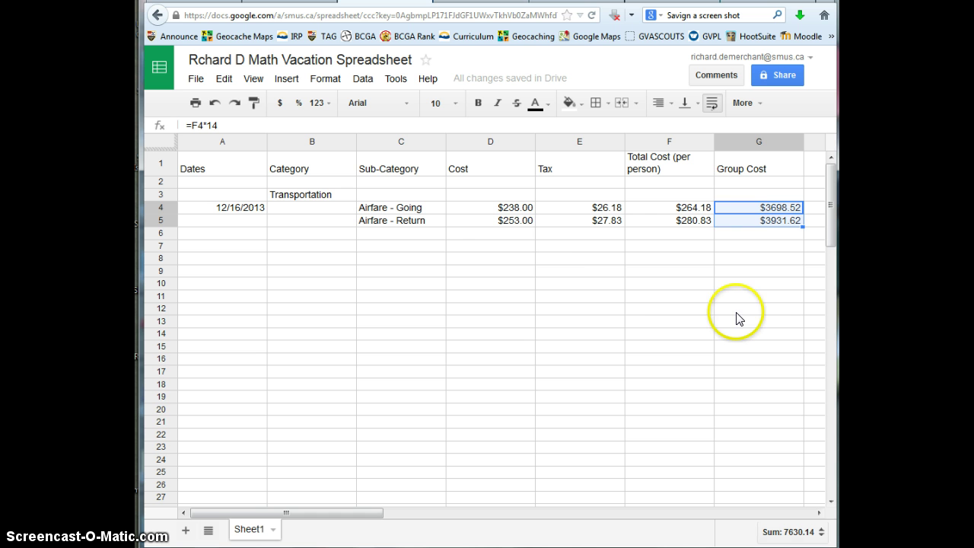
- Change the going airfare cost in D4 to $254, updating its tax, total and group cost
left_click(512, 209)
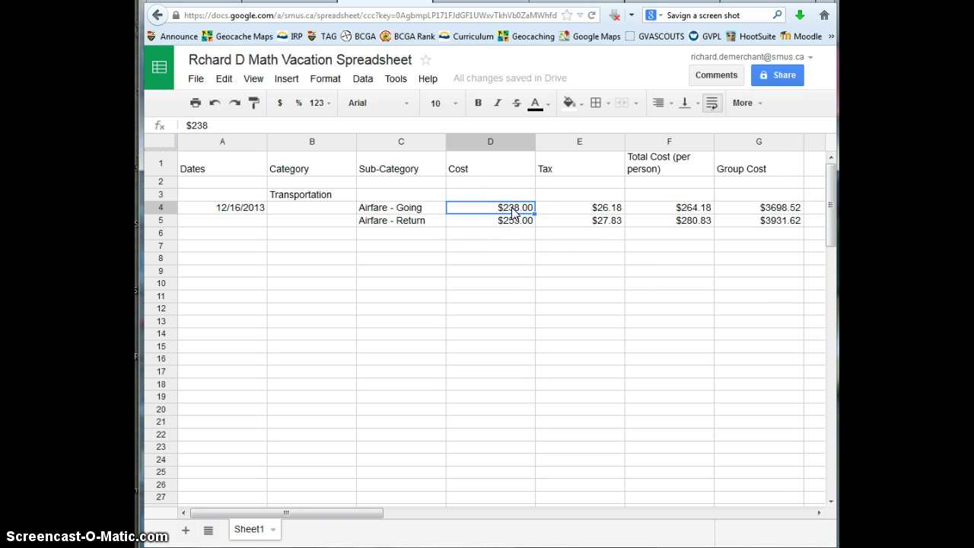
double_click(514, 209)
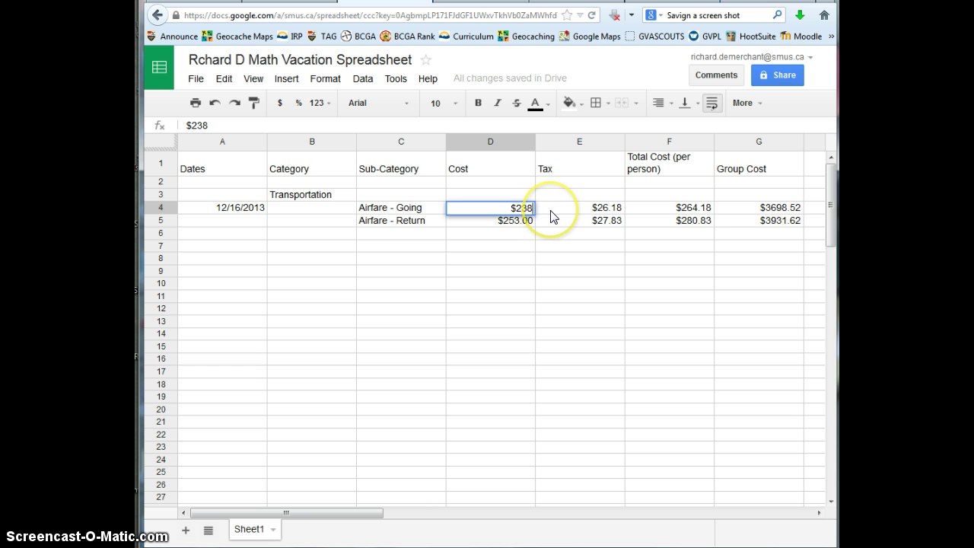
key("BackSpace")
key("BackSpace")
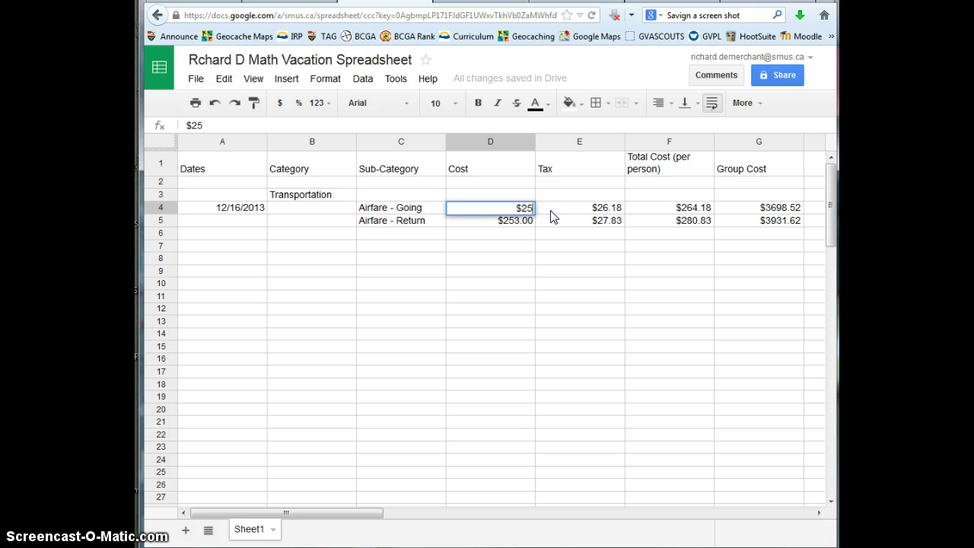
type("4")
key("Return")
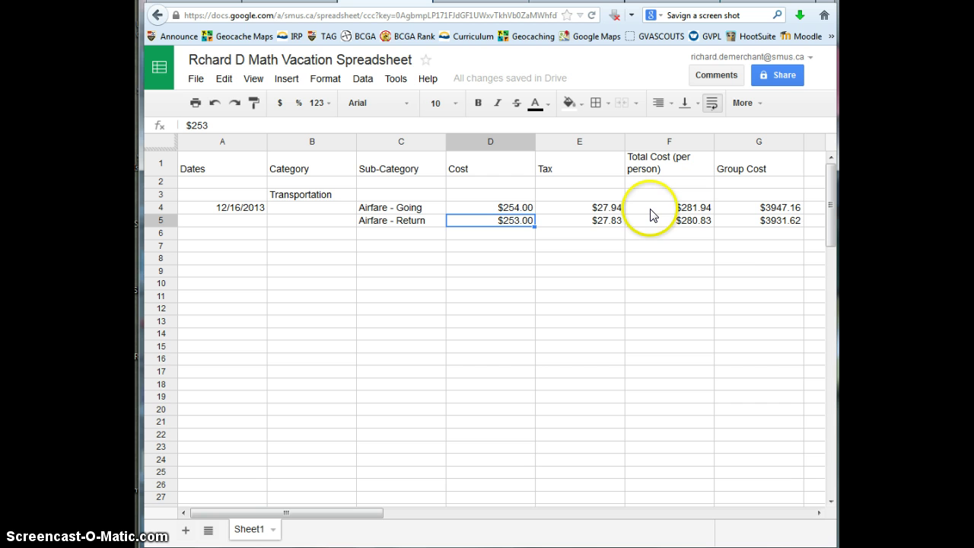
left_click(742, 237)
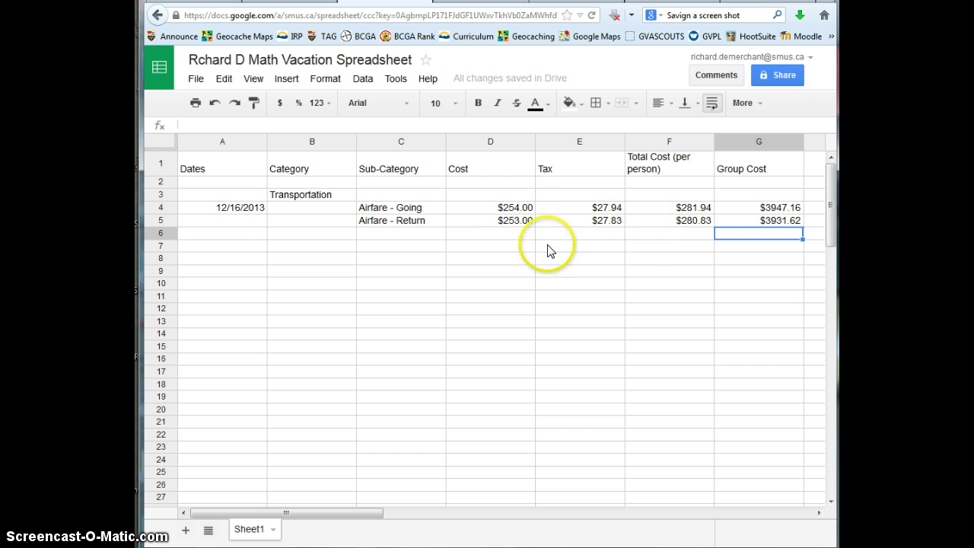
- Label row 6 'Total Airfare' in C6
left_click(394, 237)
type("To")
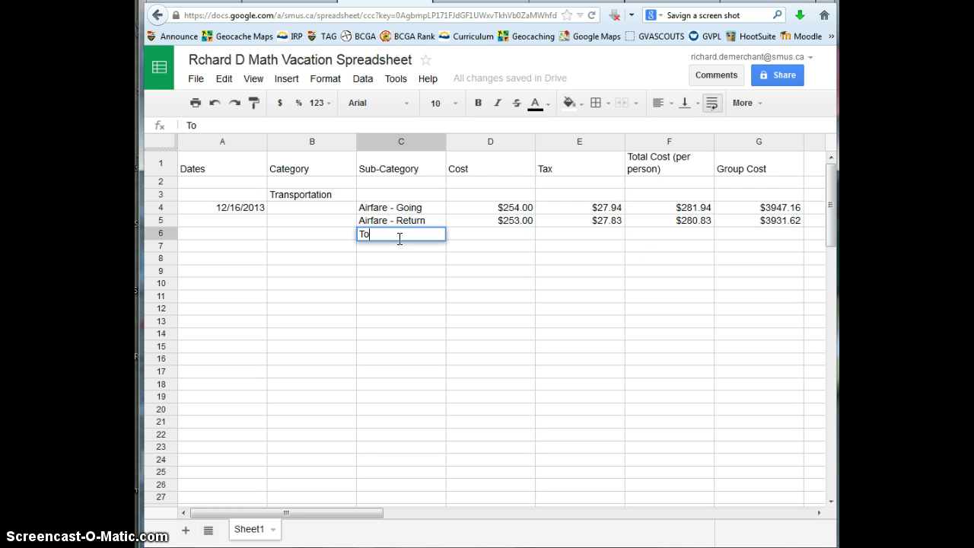
key("BackSpace")
key("BackSpace")
type("Tot")
- Sum both group costs in G6 with =G4+G5, giving $7878.78
left_click(776, 235)
type("=")
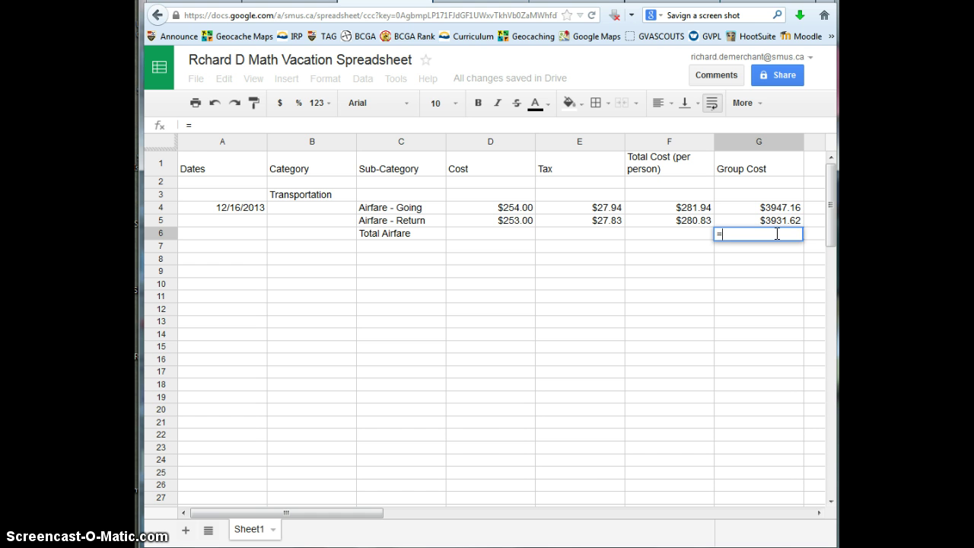
left_click(780, 207)
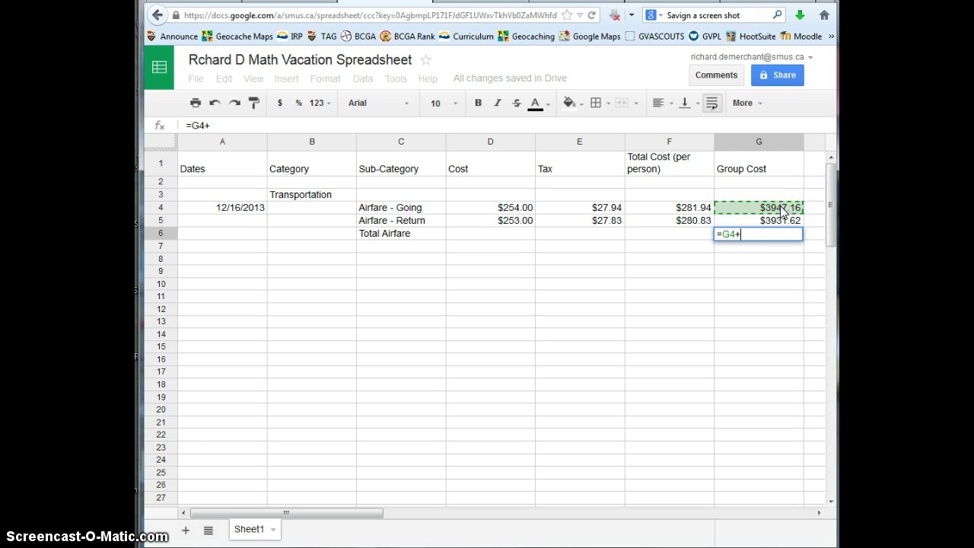
left_click(781, 221)
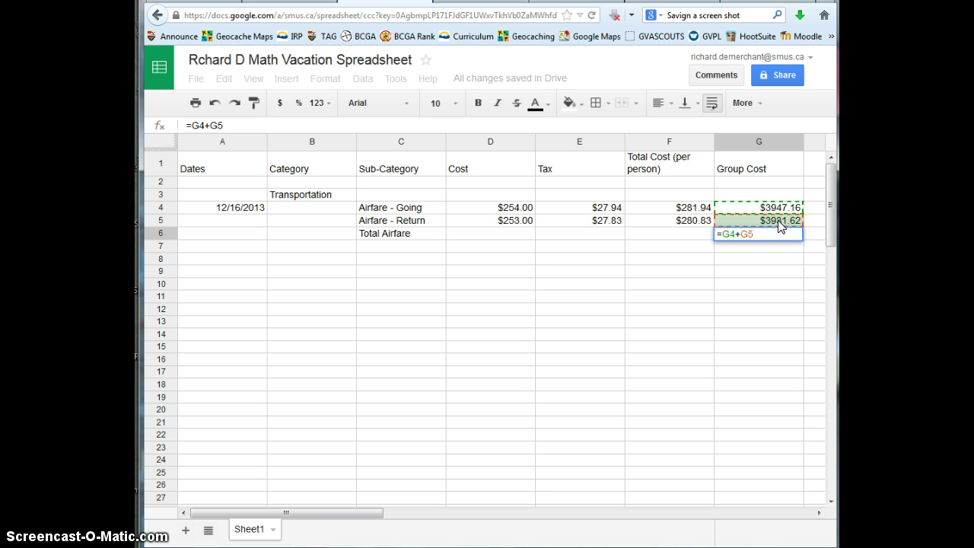
key("Return")
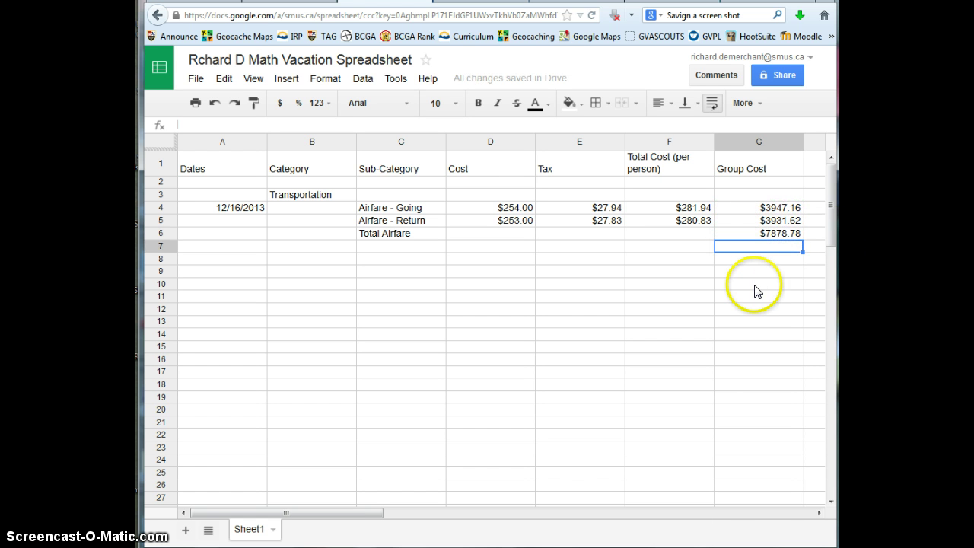
left_click(743, 236)
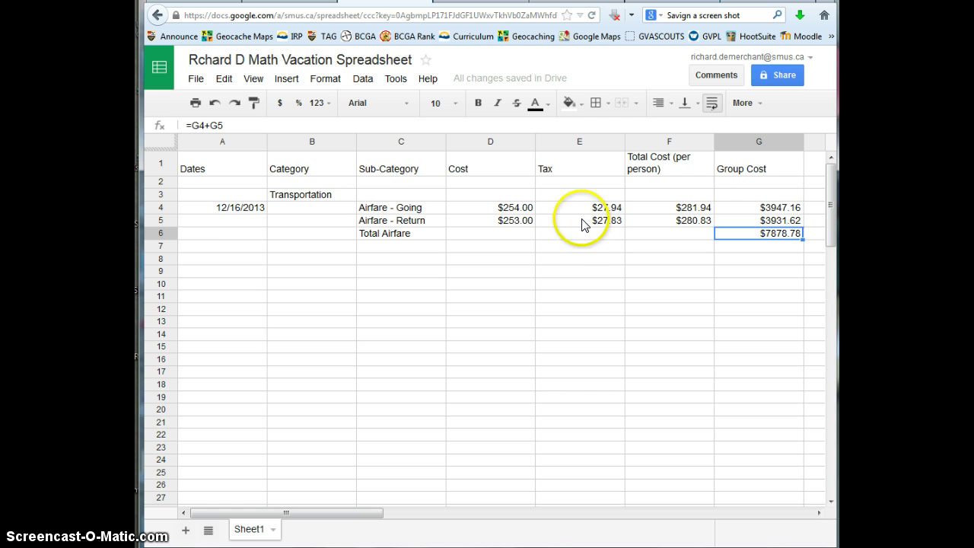
- Rename the Tax header in E1 to 'Tax (per ticket)'
left_click(572, 168)
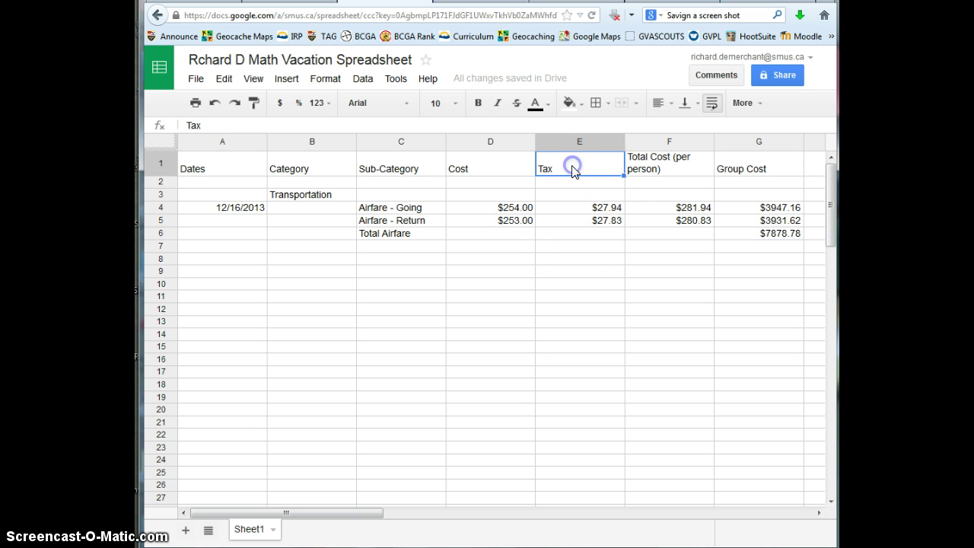
left_click(283, 122)
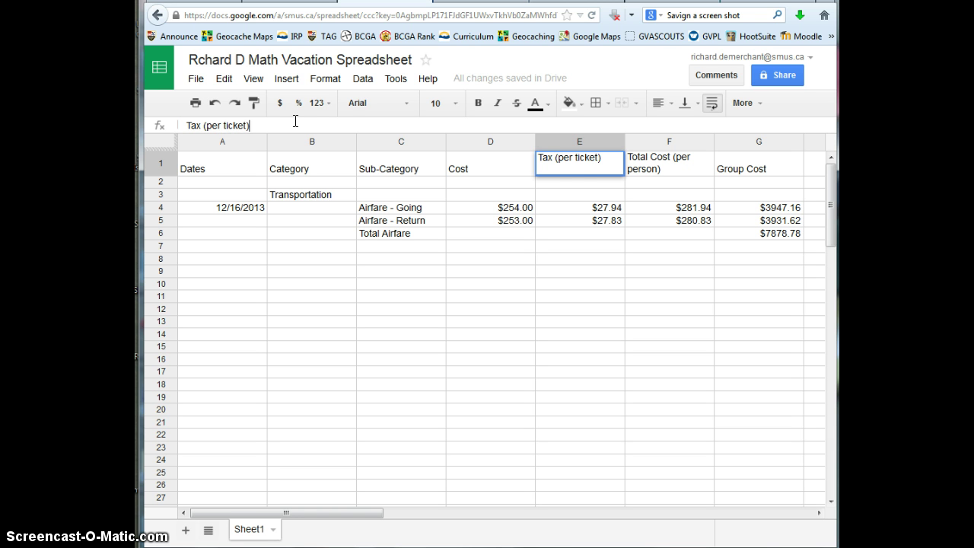
left_click(458, 163)
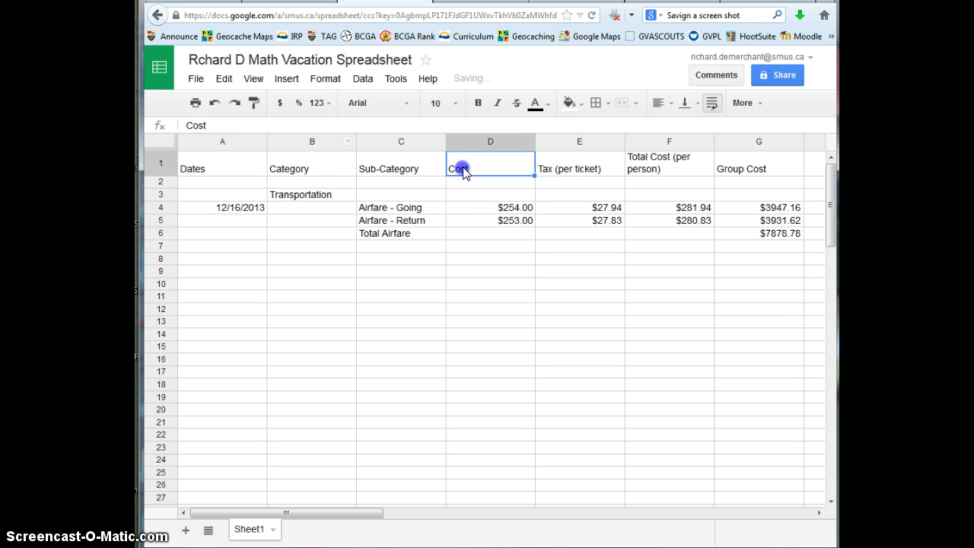
- Rename the Cost header in D1 to 'Cost (per ticket)', fixing the misspelling
left_click(247, 123)
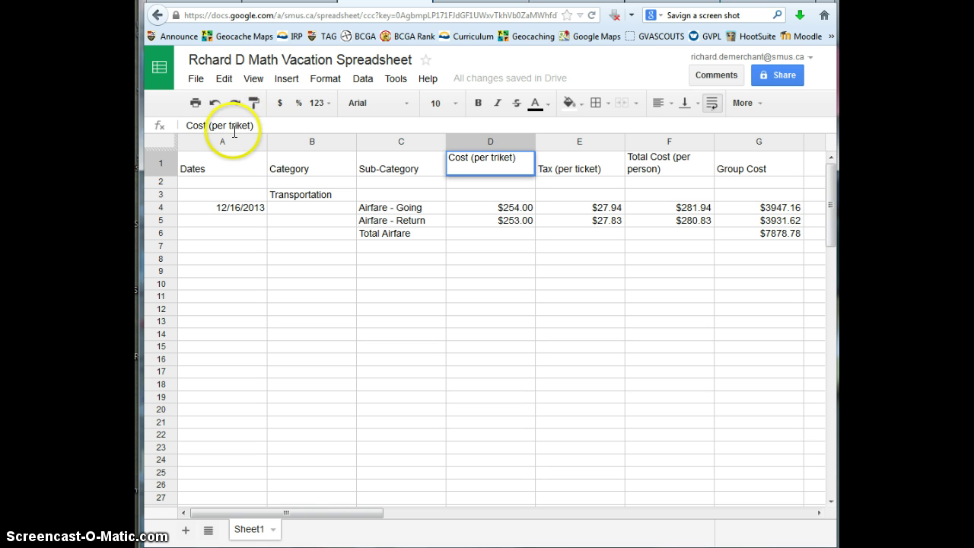
left_click(232, 126)
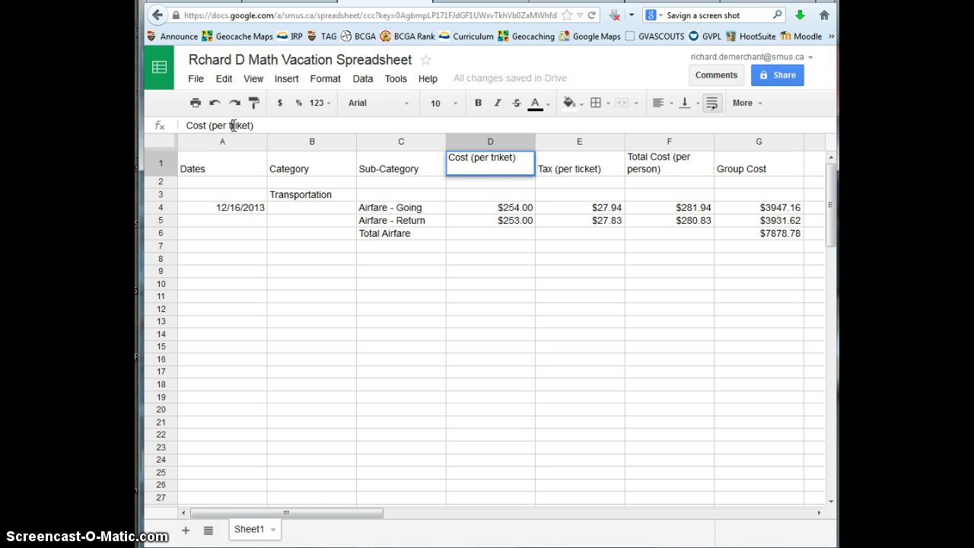
left_click(232, 126)
type("c")
left_click(376, 194)
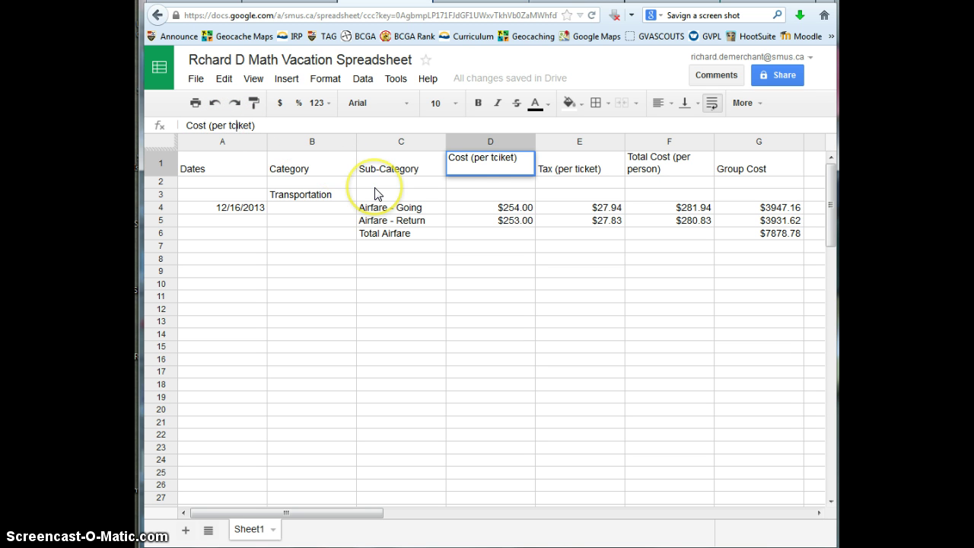
left_click(500, 168)
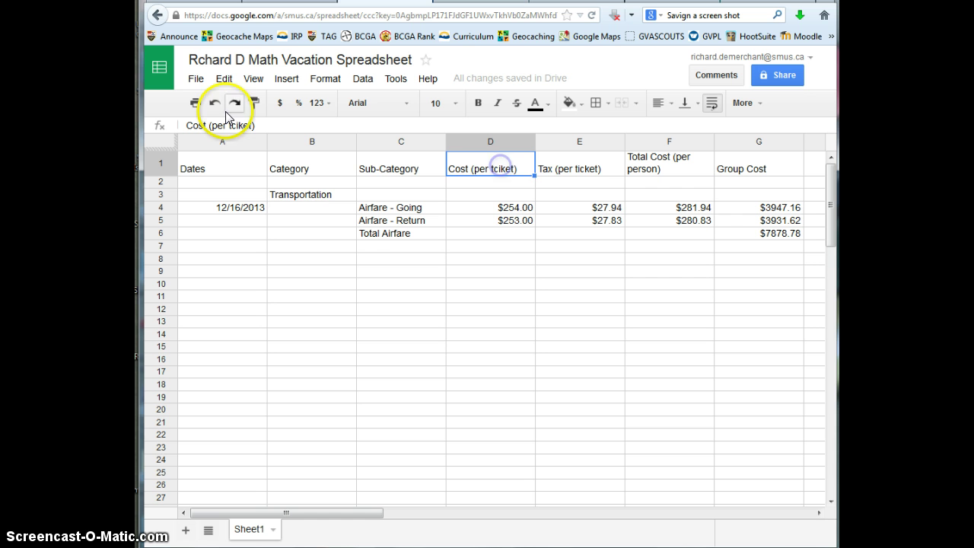
left_click(228, 126)
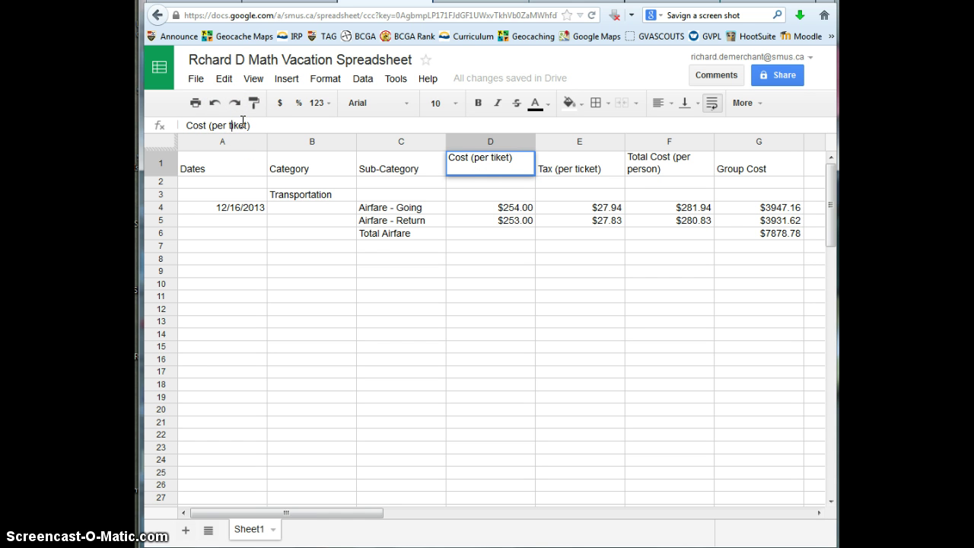
type("c")
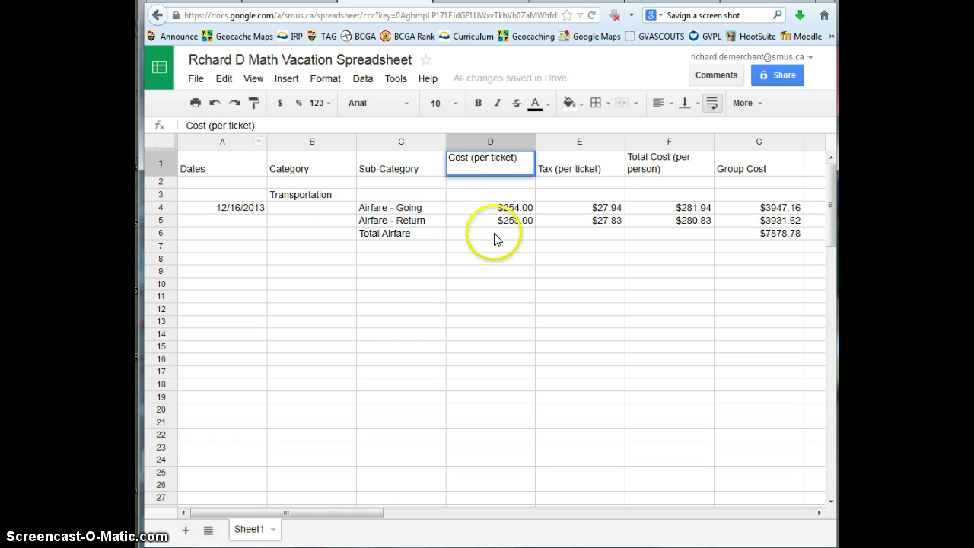
left_click(495, 222)
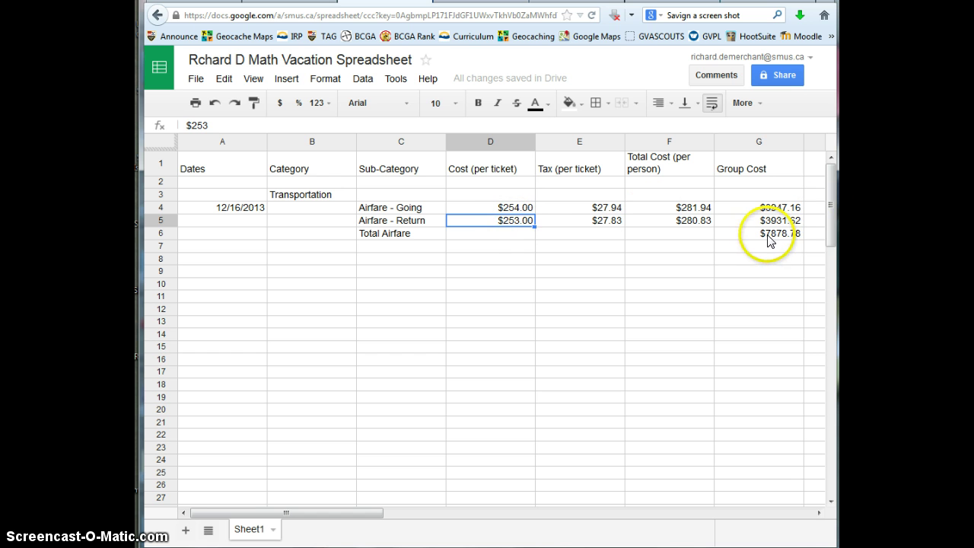
left_click(795, 233)
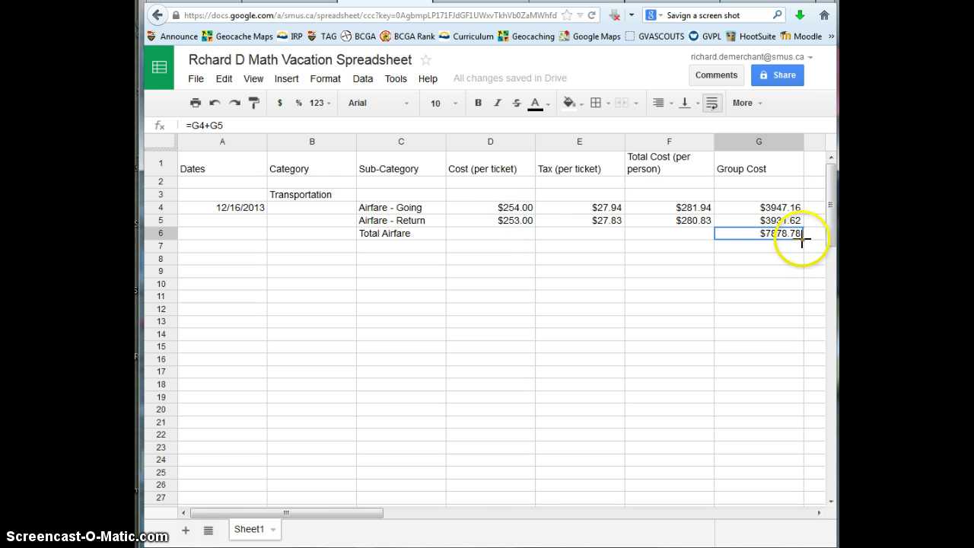
left_click(802, 239)
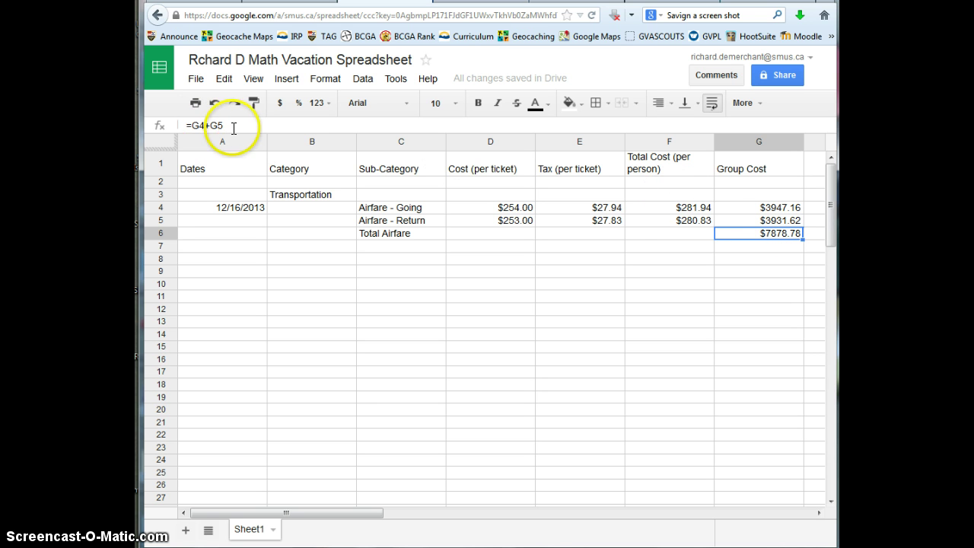
- Copy the total formula across D6:F6 and format D6 as currency: $507.00, $55.77, $562.77
left_click(794, 238)
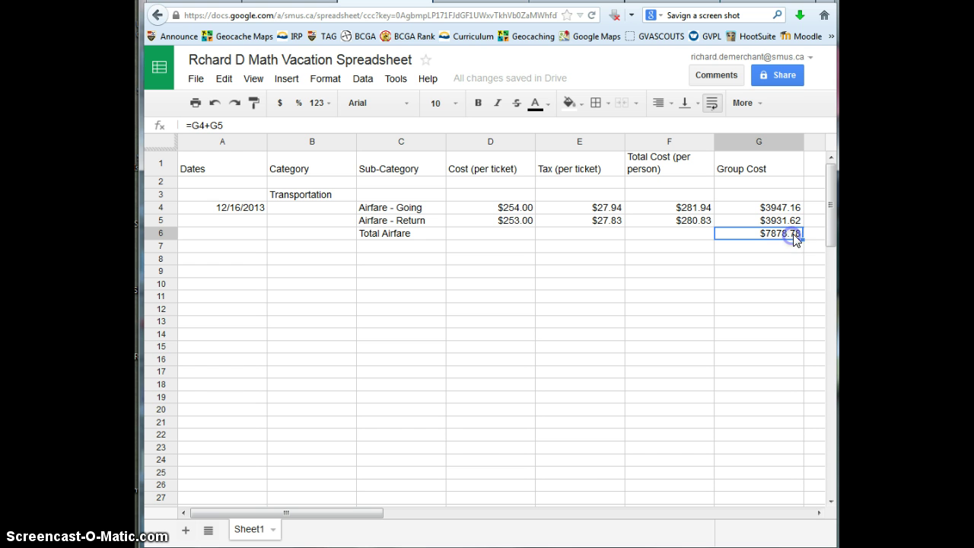
left_click_drag(801, 237, 524, 238)
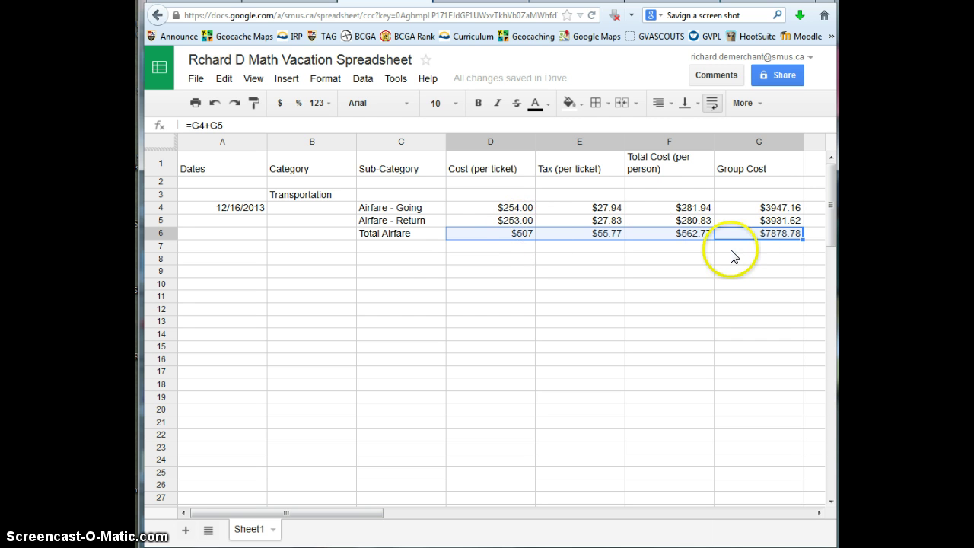
left_click(519, 240)
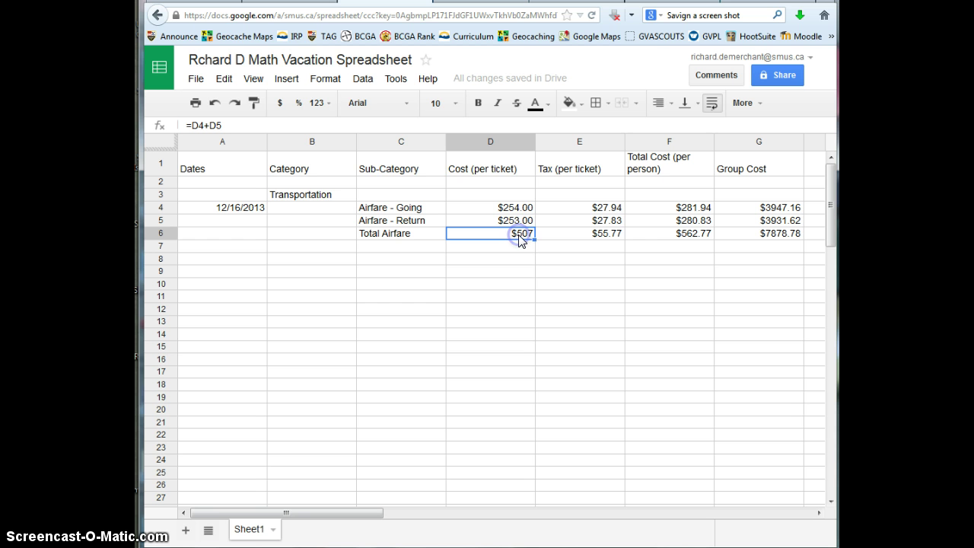
left_click(325, 80)
mouse_move(344, 107)
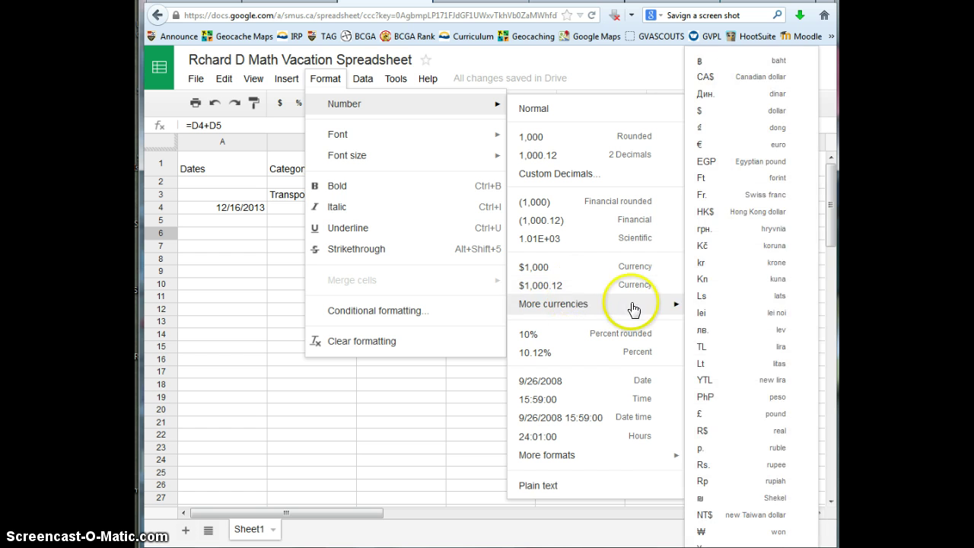
left_click(570, 285)
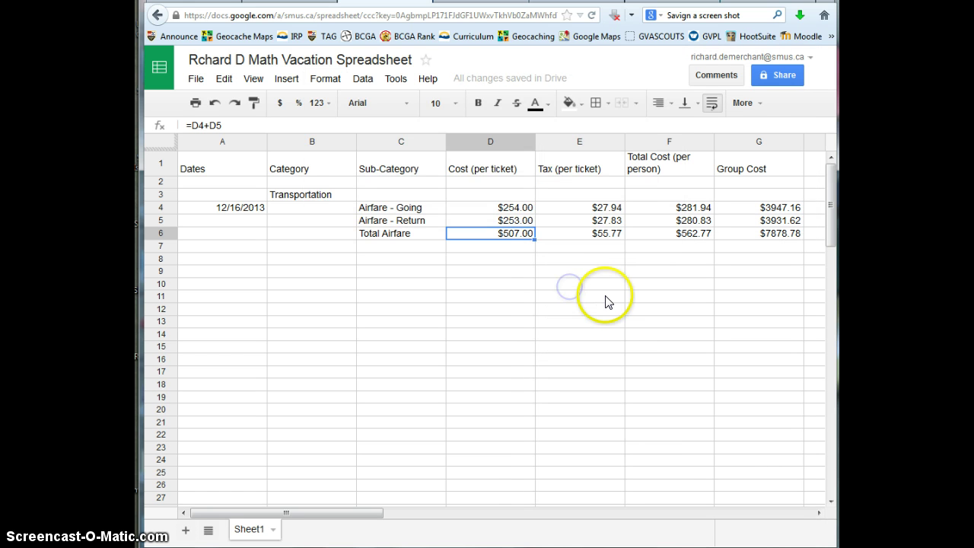
left_click(605, 296)
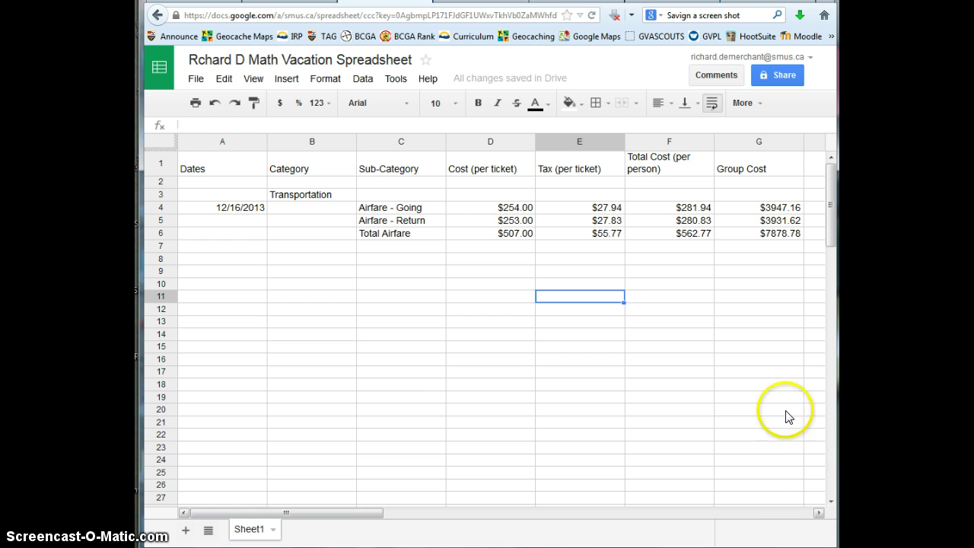
- Add the heading 'Notes' in H1
left_click_drag(369, 517, 386, 514)
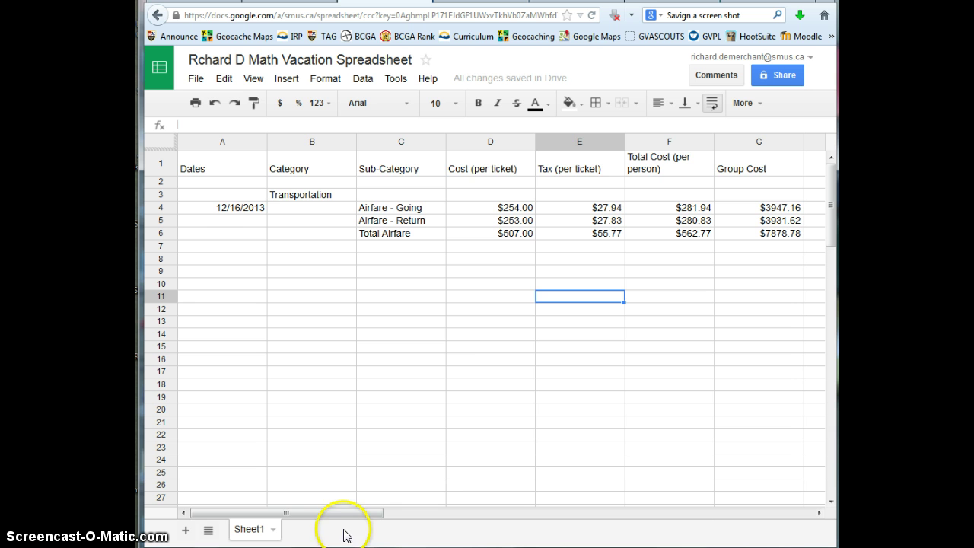
left_click(819, 514)
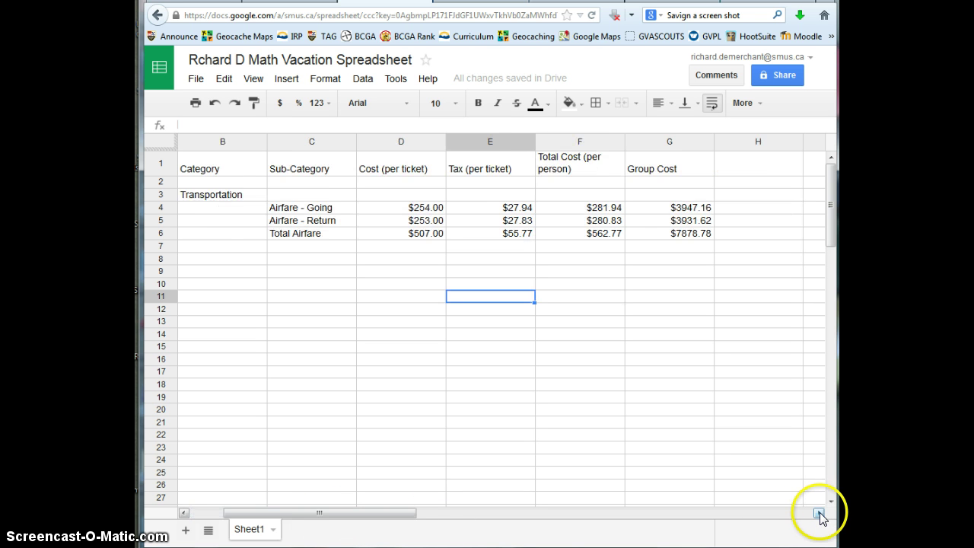
left_click(819, 514)
left_click(682, 169)
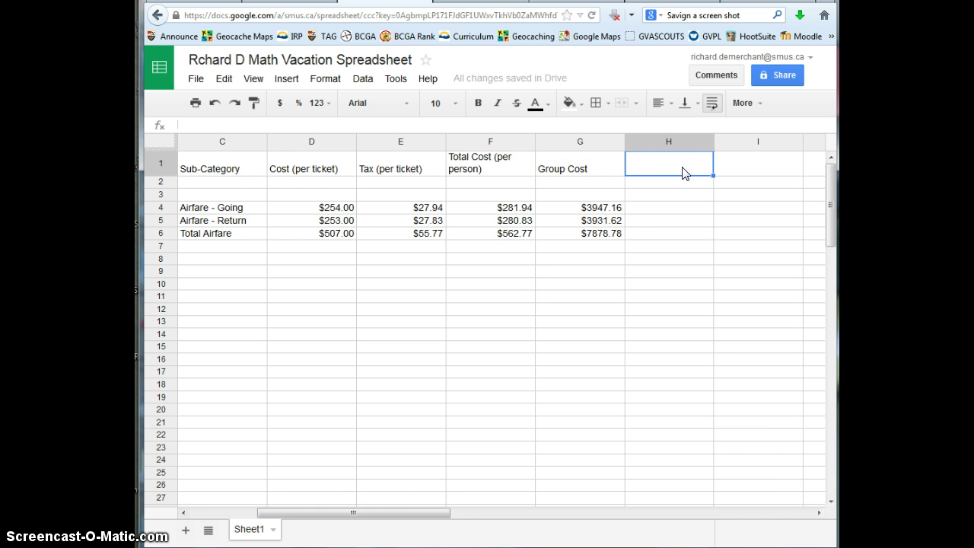
type("Notes")
left_click(680, 208)
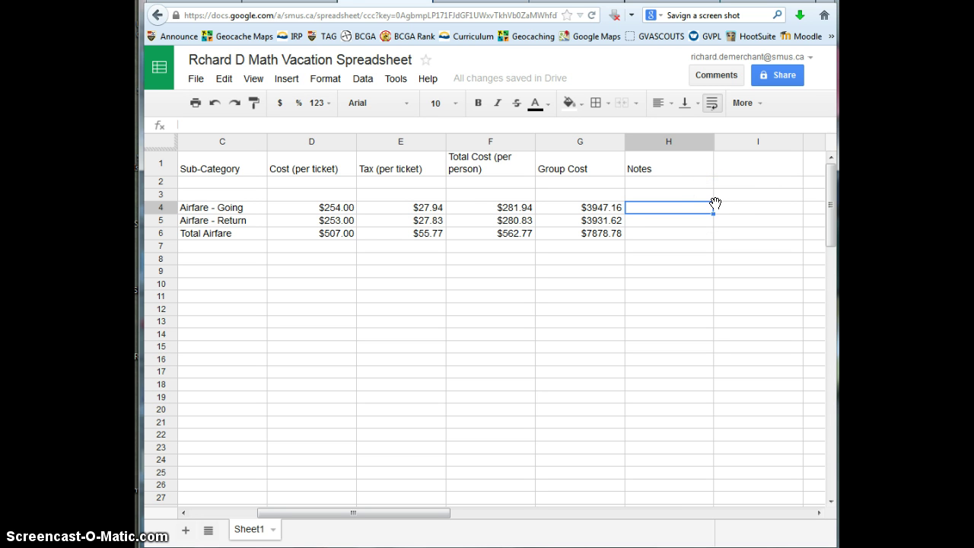
- Enter 'Airfare is the same for anyone over 12 years old' in H4 and widen column H
type("Air")
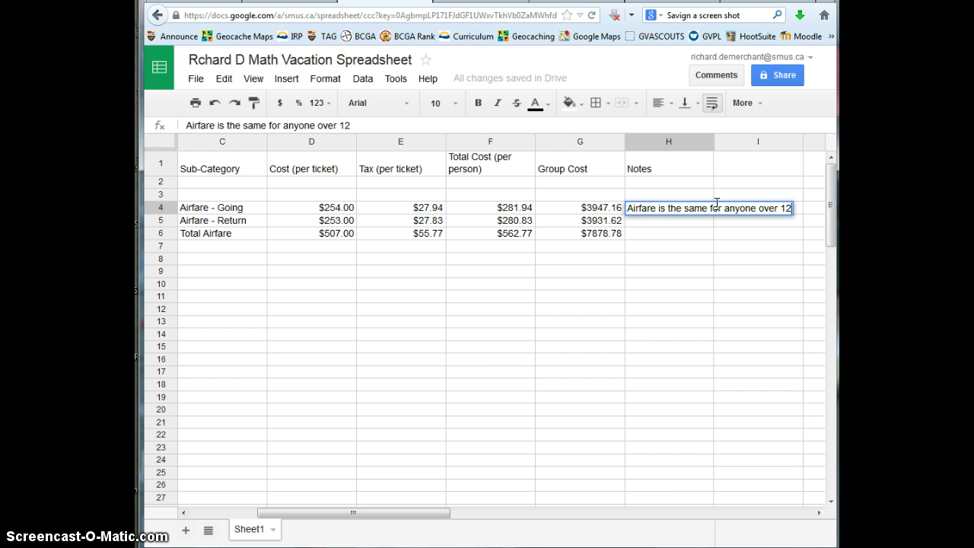
type("old")
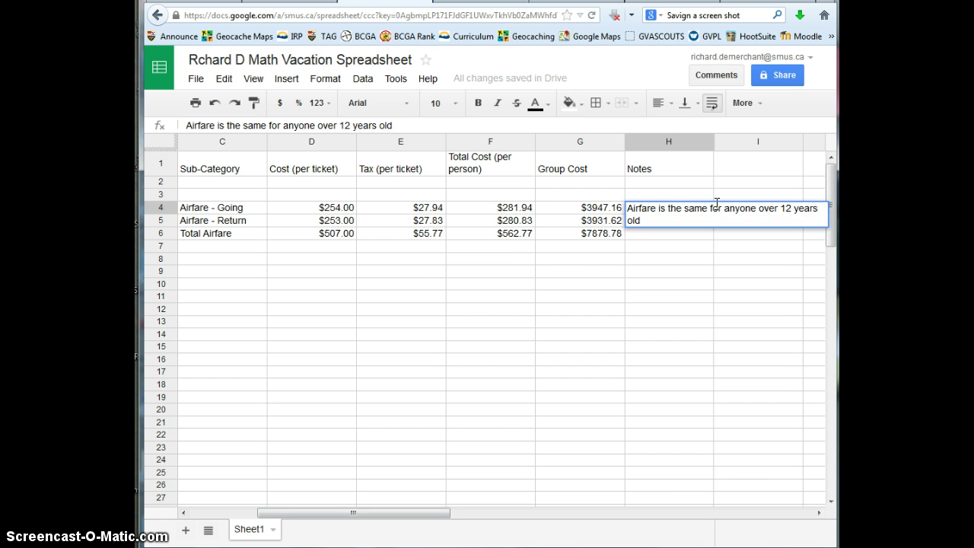
key("Return")
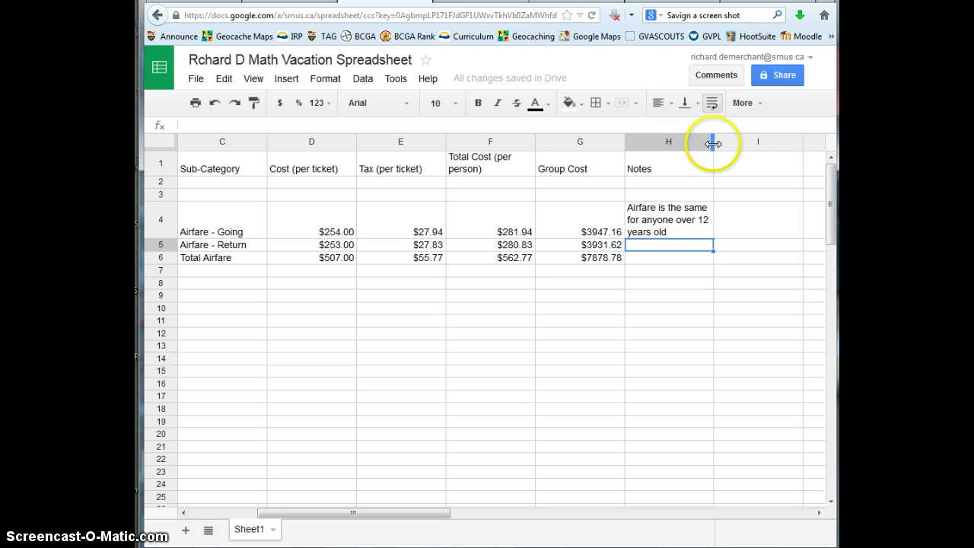
left_click_drag(713, 143, 820, 143)
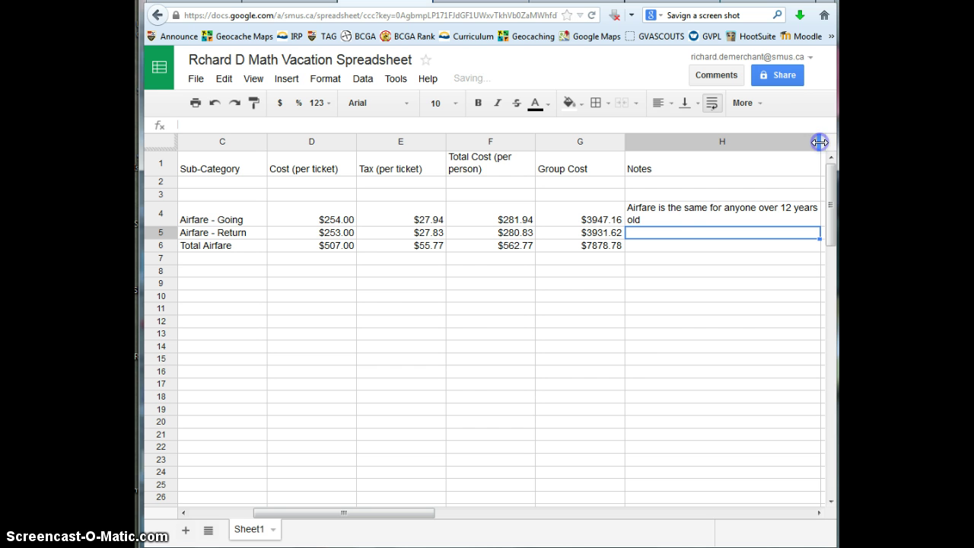
left_click(669, 220)
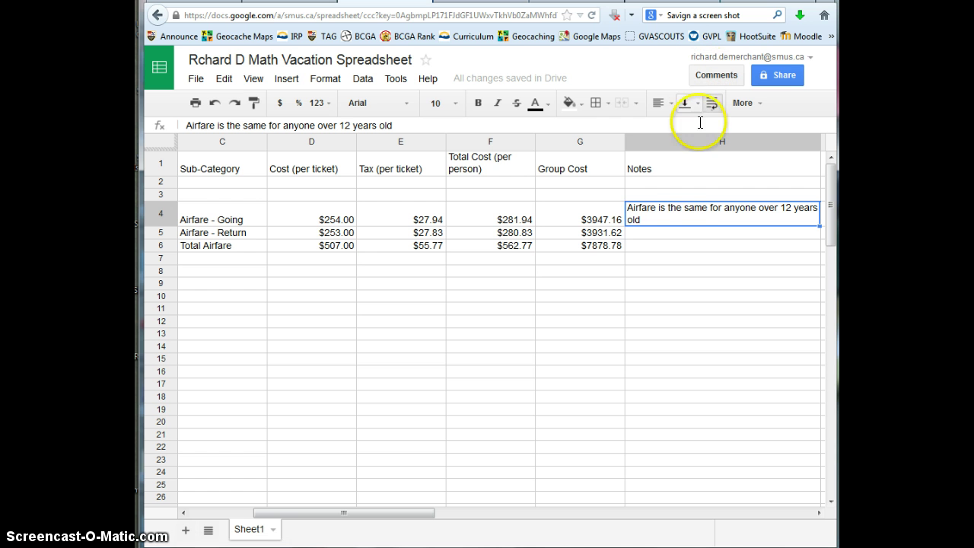
- Comment on H4: 'Make sure you check this before you hand in the project'
left_click(716, 76)
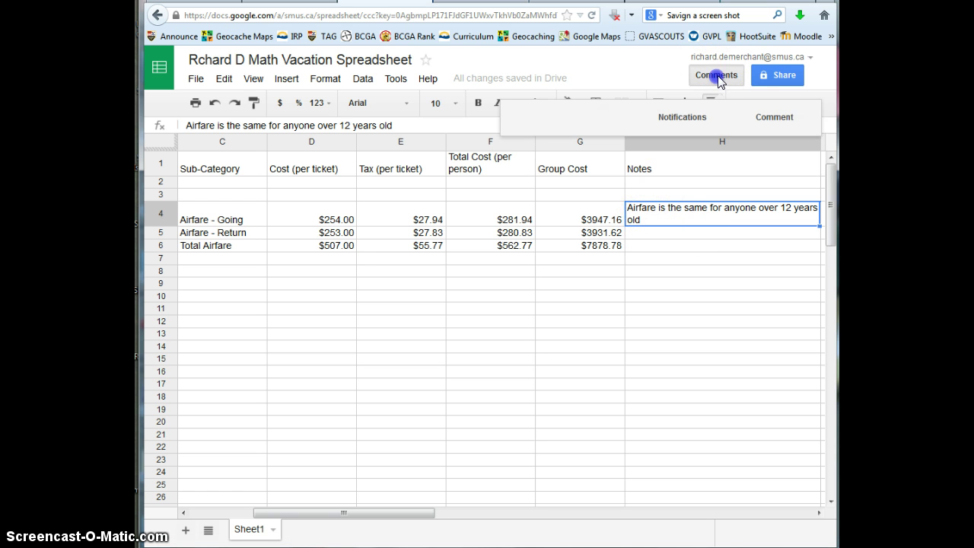
left_click(774, 118)
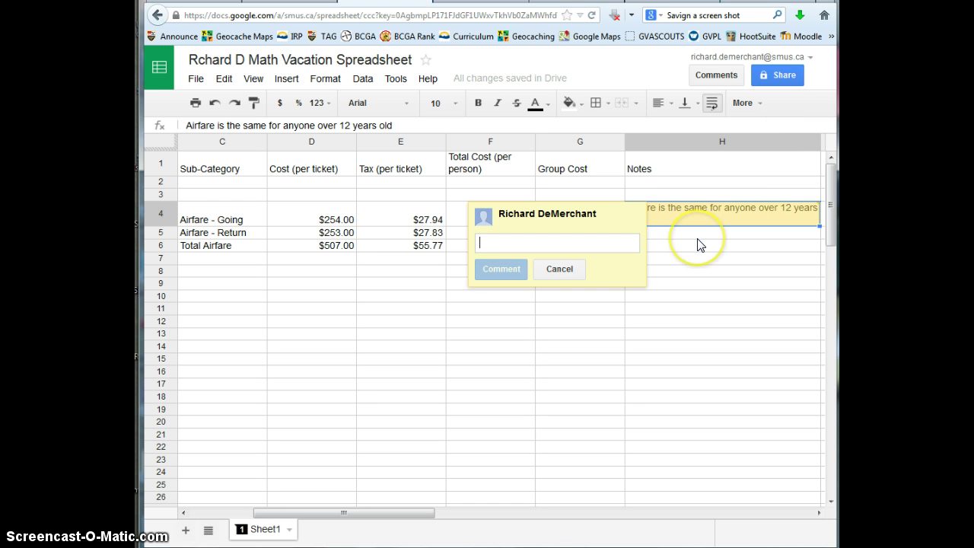
type("Make sure")
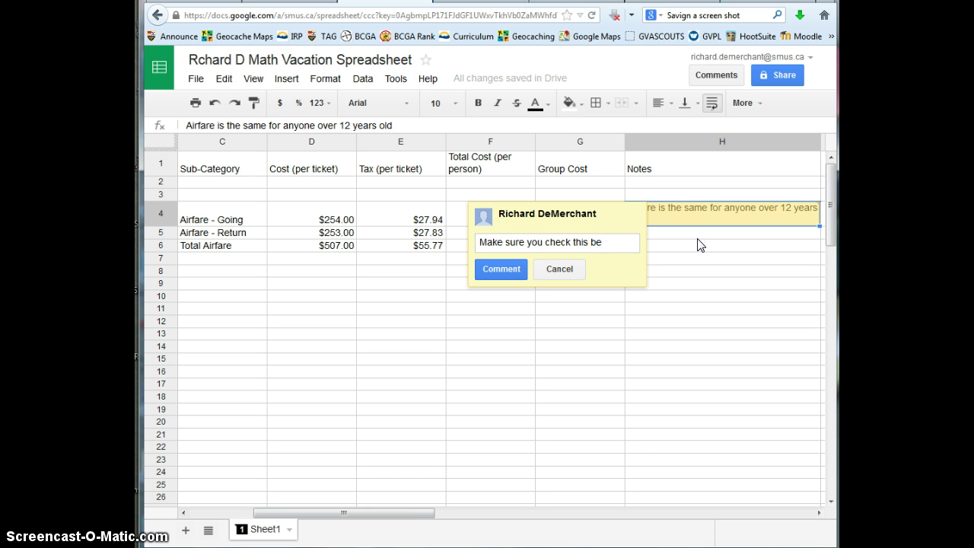
type(" you hand in the project")
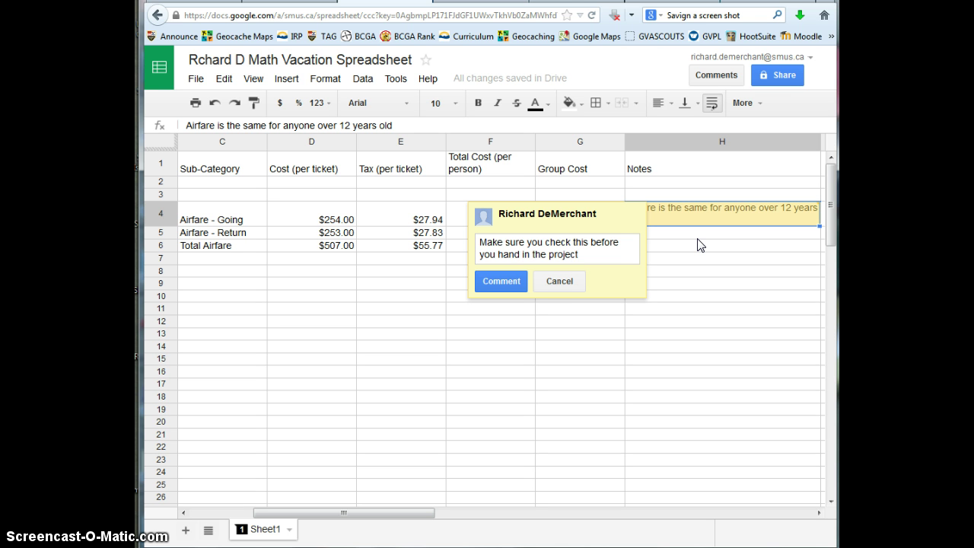
left_click(502, 281)
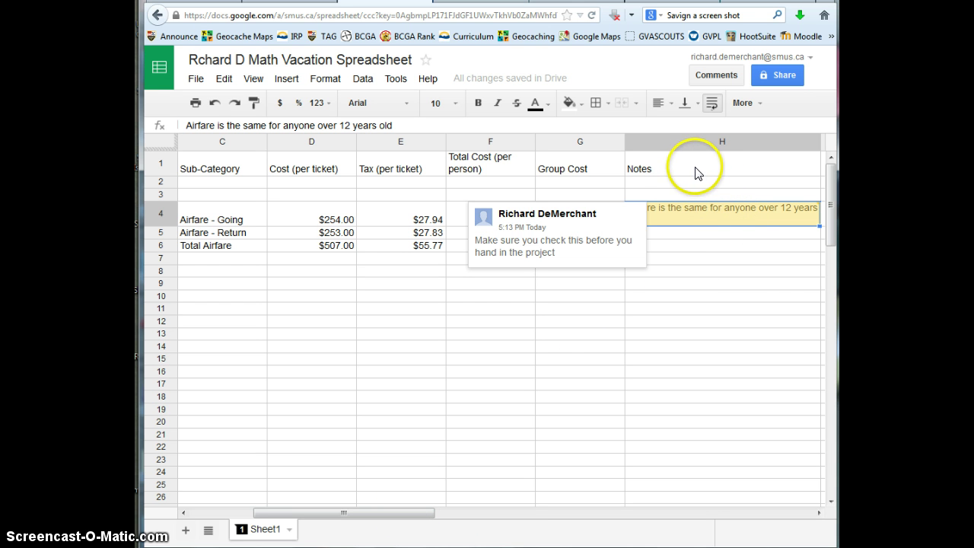
- Make the row 1 header cells bold
left_click_drag(694, 169, 222, 173)
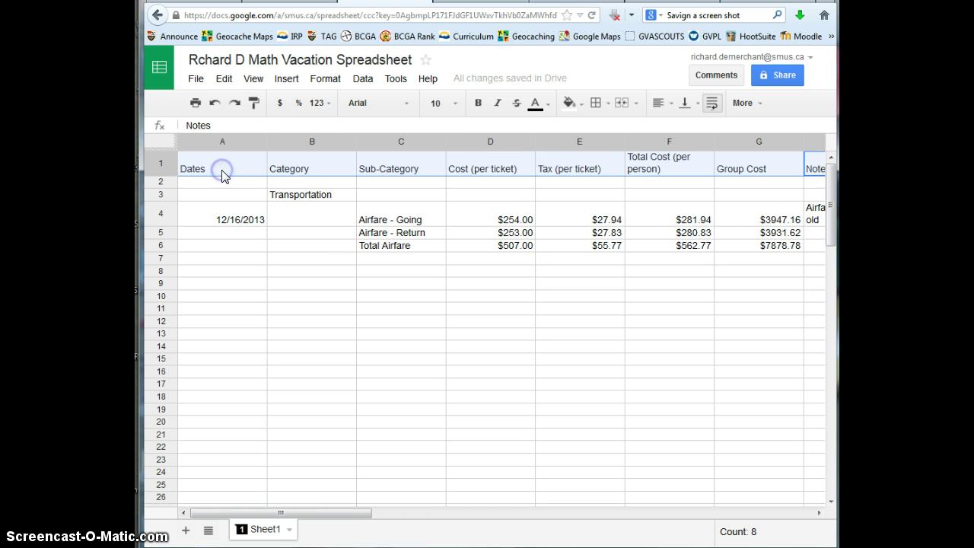
left_click(477, 103)
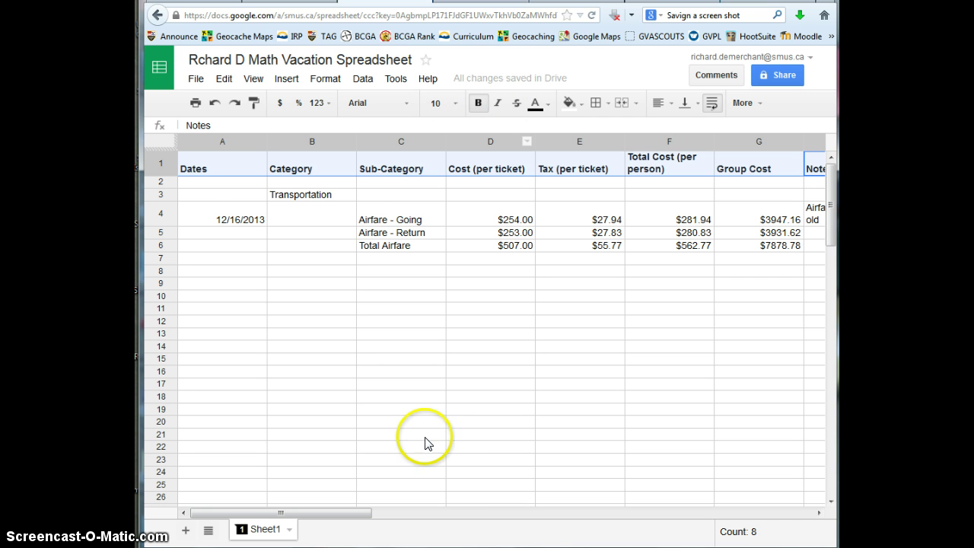
left_click(229, 219)
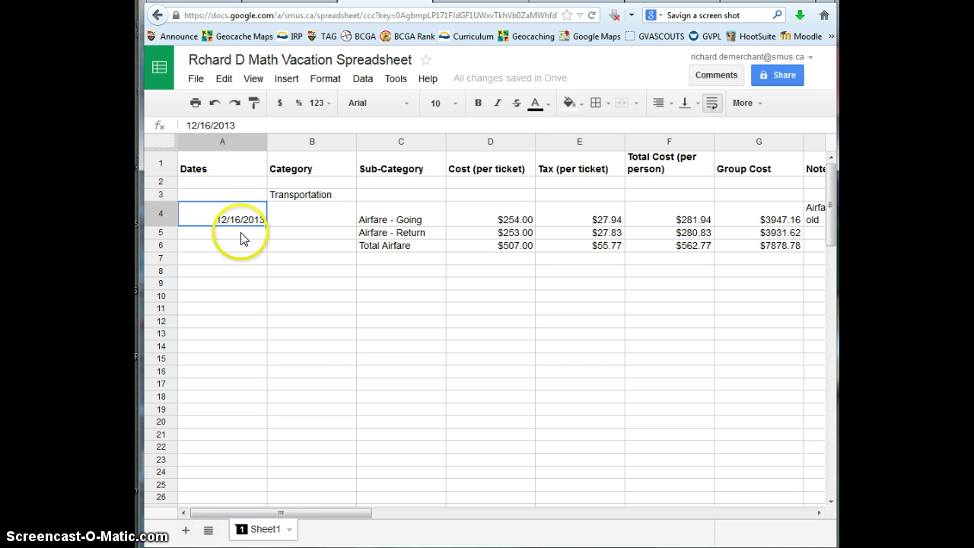
- Enter the return date Dec 23, 2013 in A5 and select both dates A4:A5
left_click(242, 233)
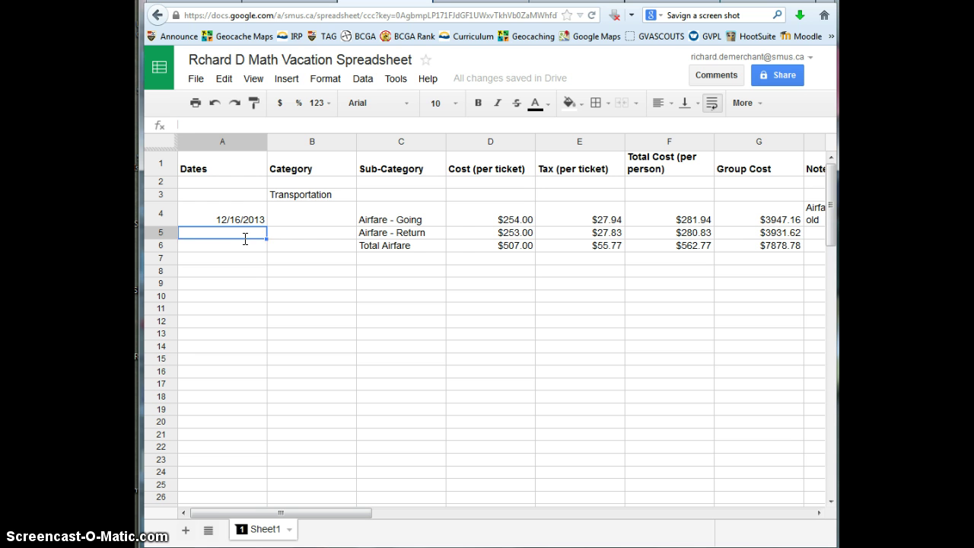
type("Dec")
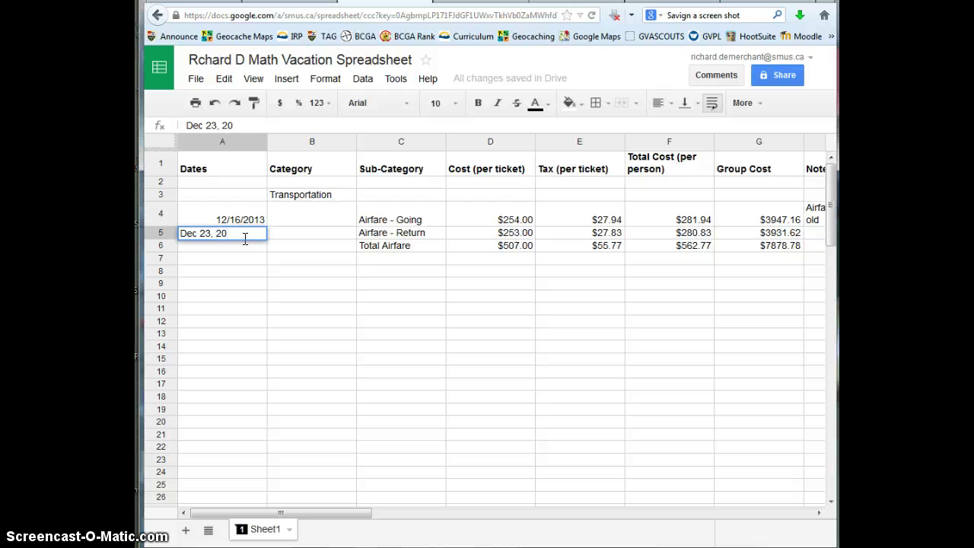
type("23, 2013")
key("Return")
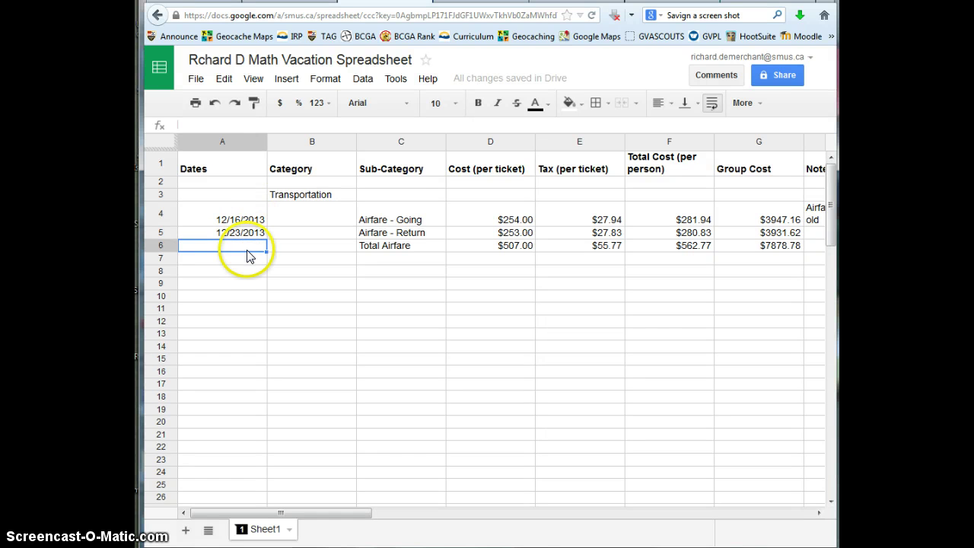
left_click(250, 221)
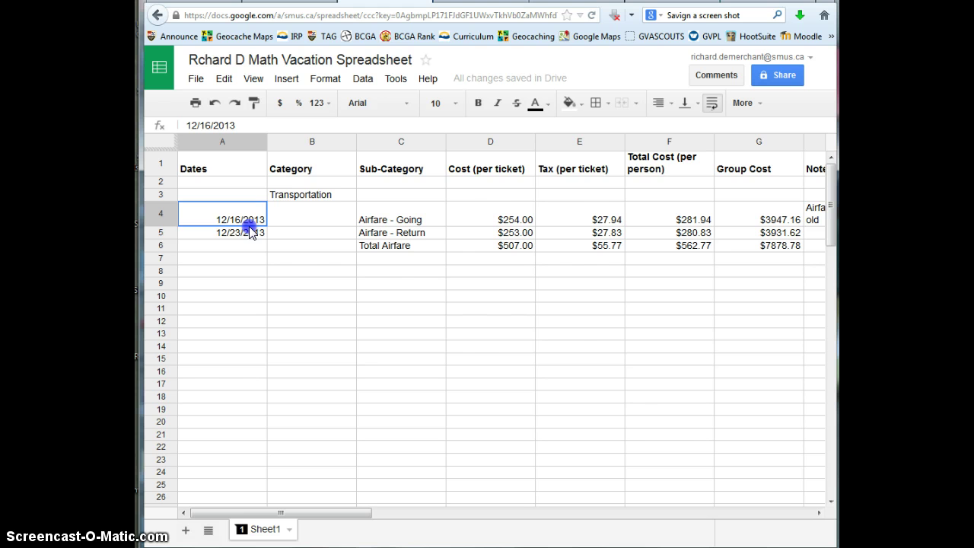
left_click_drag(249, 228, 250, 232)
- Apply the 'September 26, 2008' long date format to A4:A5 and resize column A to fit
left_click(322, 81)
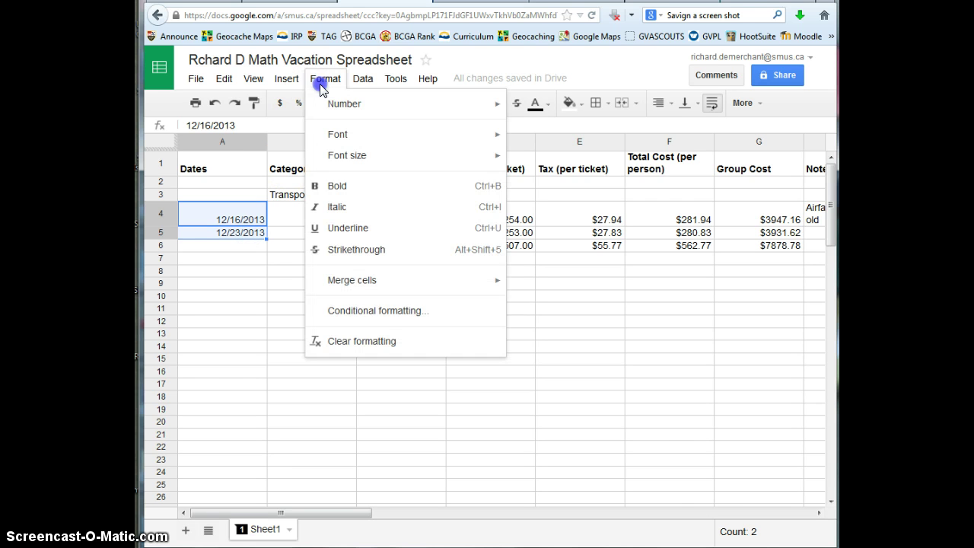
left_click(342, 106)
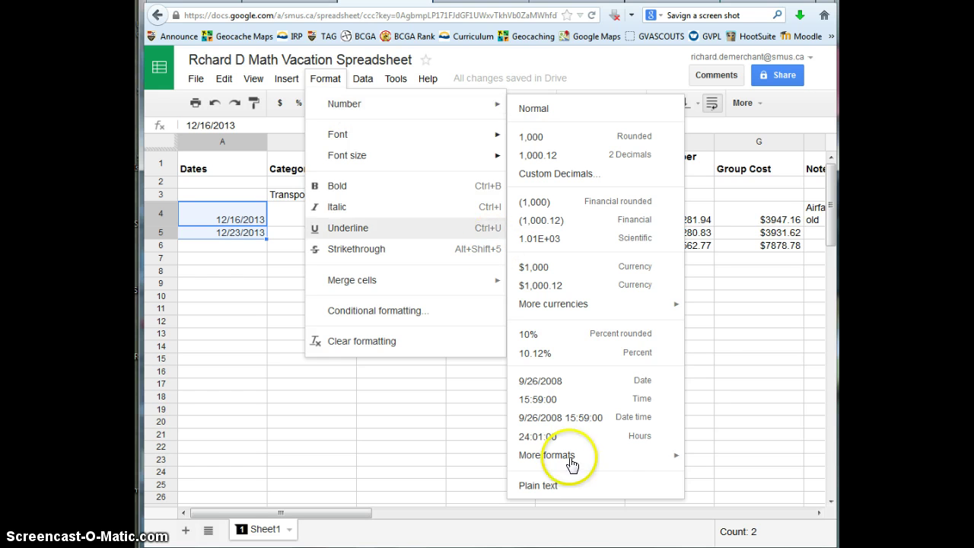
left_click(604, 456)
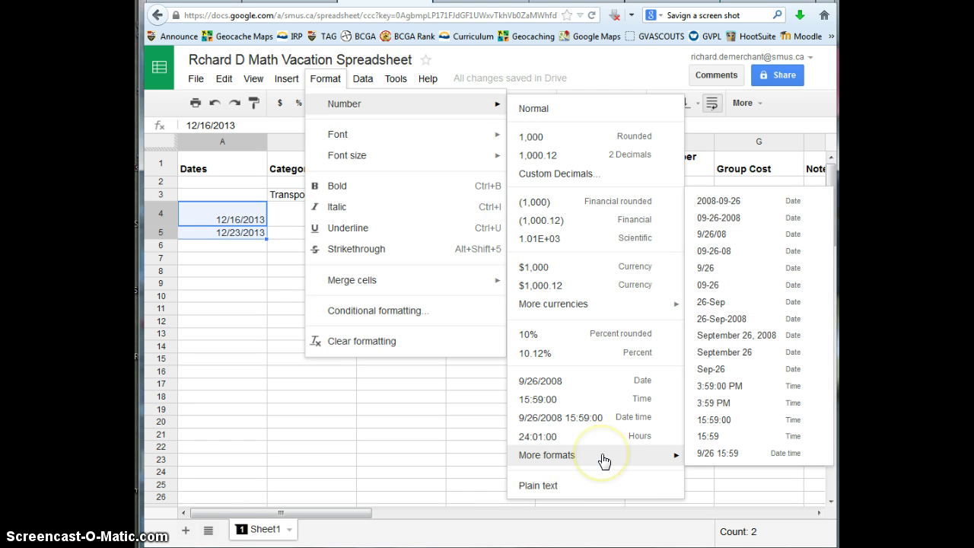
left_click(784, 337)
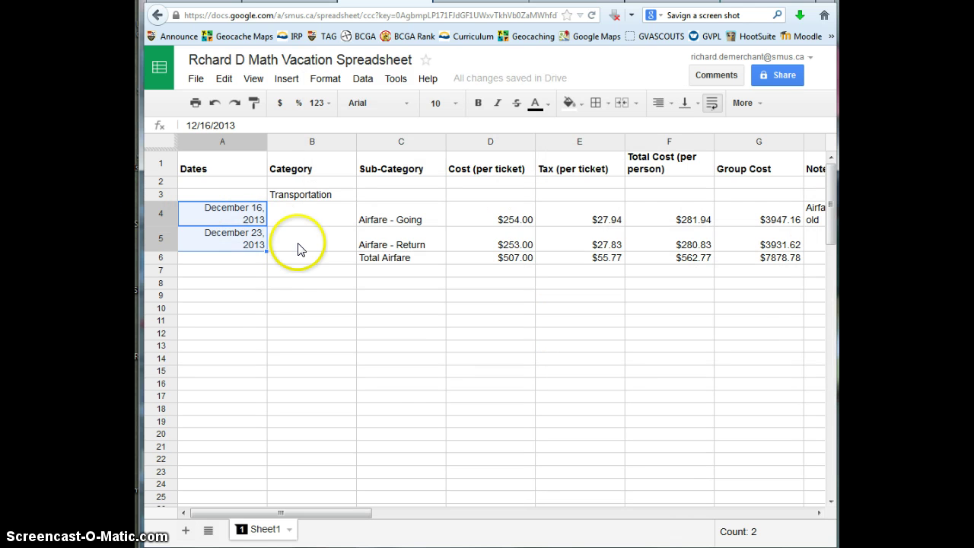
left_click_drag(266, 144, 305, 143)
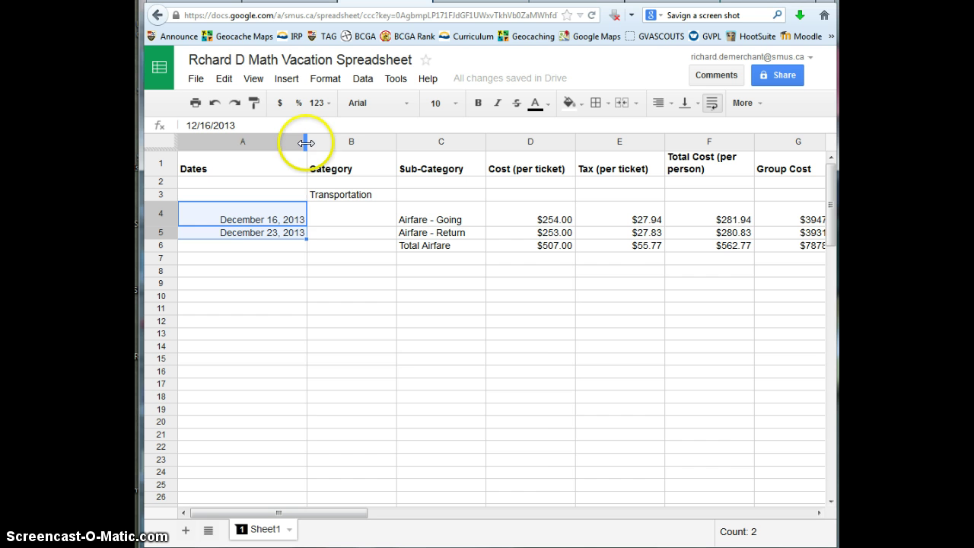
left_click_drag(305, 143, 280, 143)
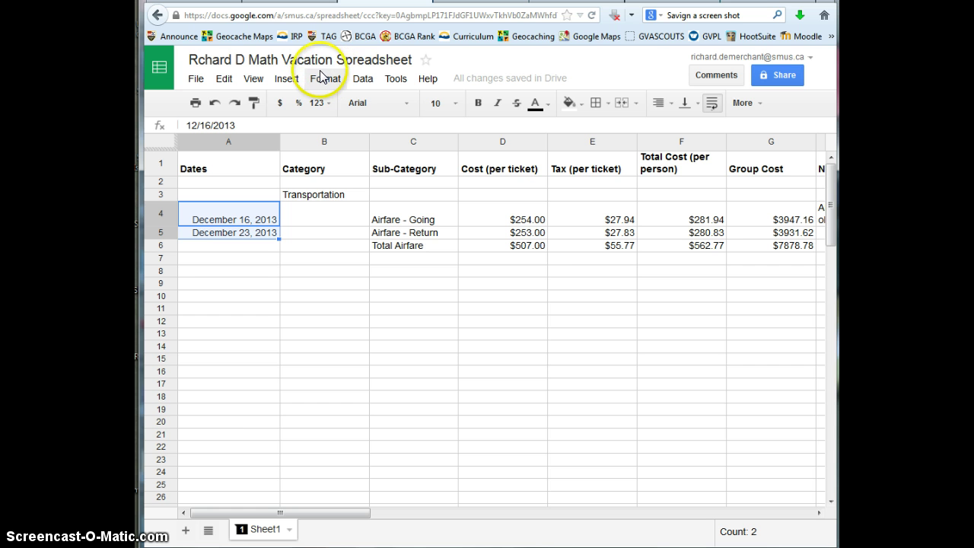
- Go to Google Drive and reopen the vacation spreadsheet from the vacation project folder
left_click(158, 70)
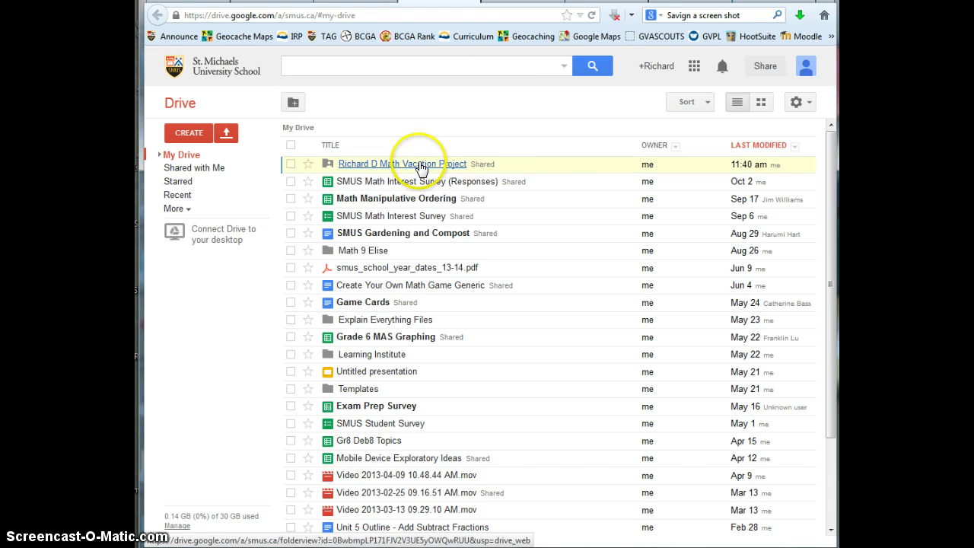
left_click(421, 165)
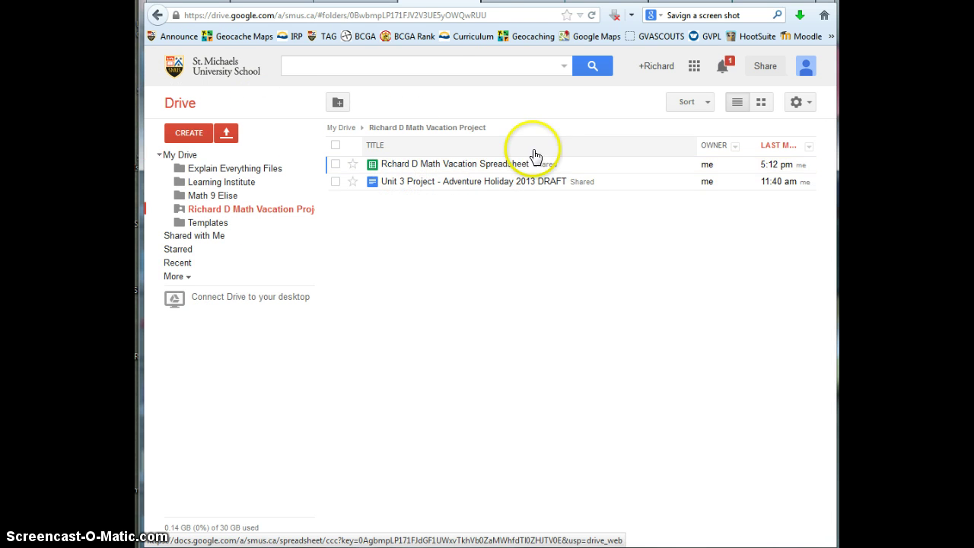
left_click(464, 164)
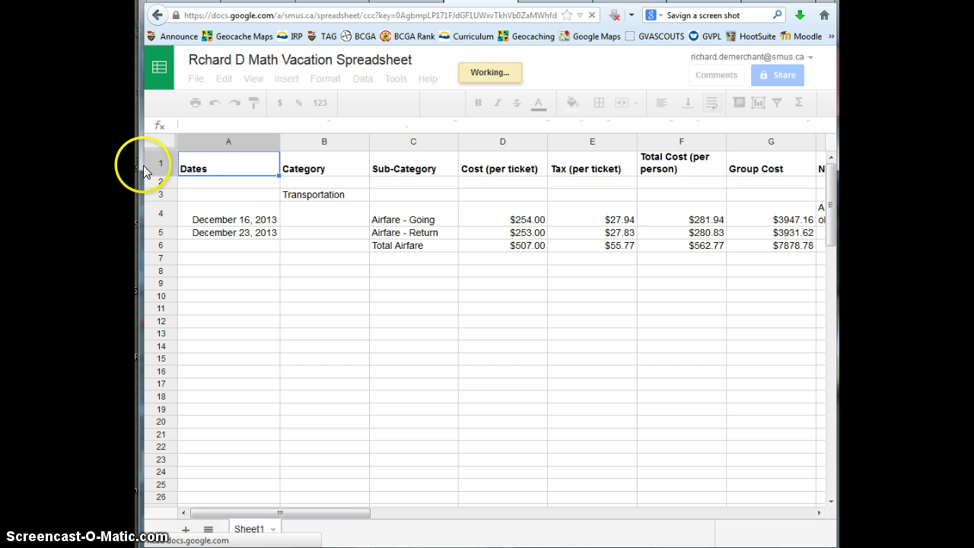